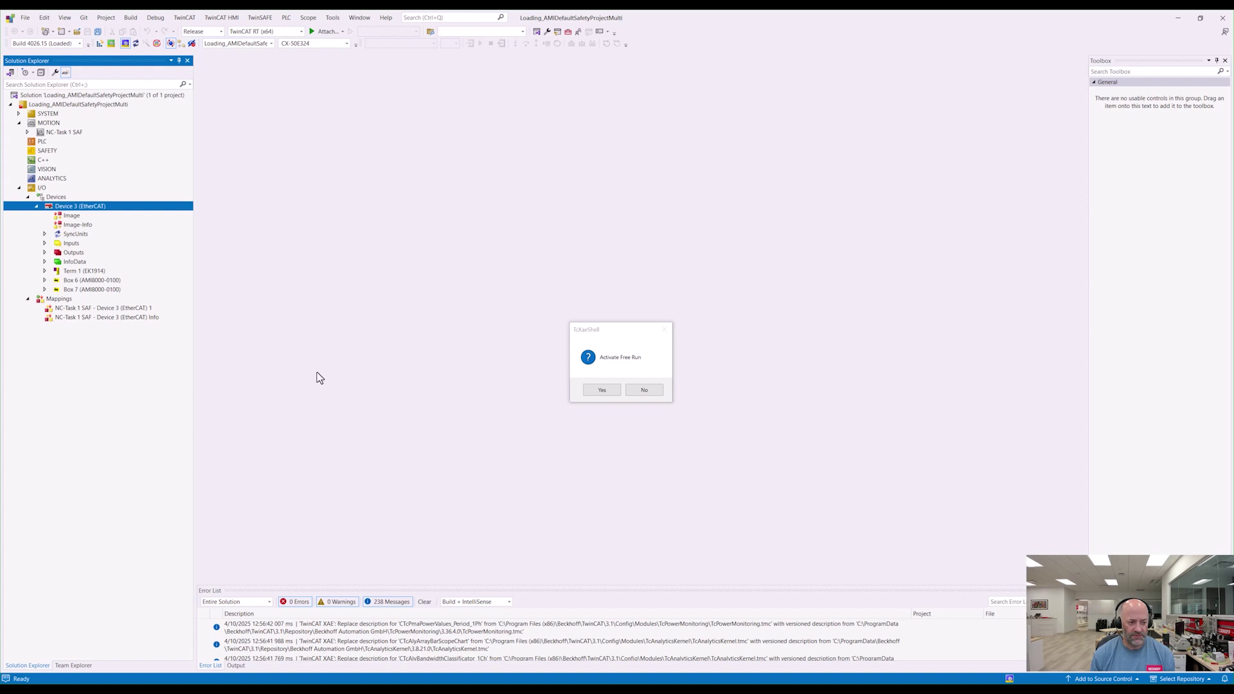
Step: Accept Free Run activation, leaving Box 6 and Box 7 with SAFEOP-to-OP sync errors
left_click(586, 392)
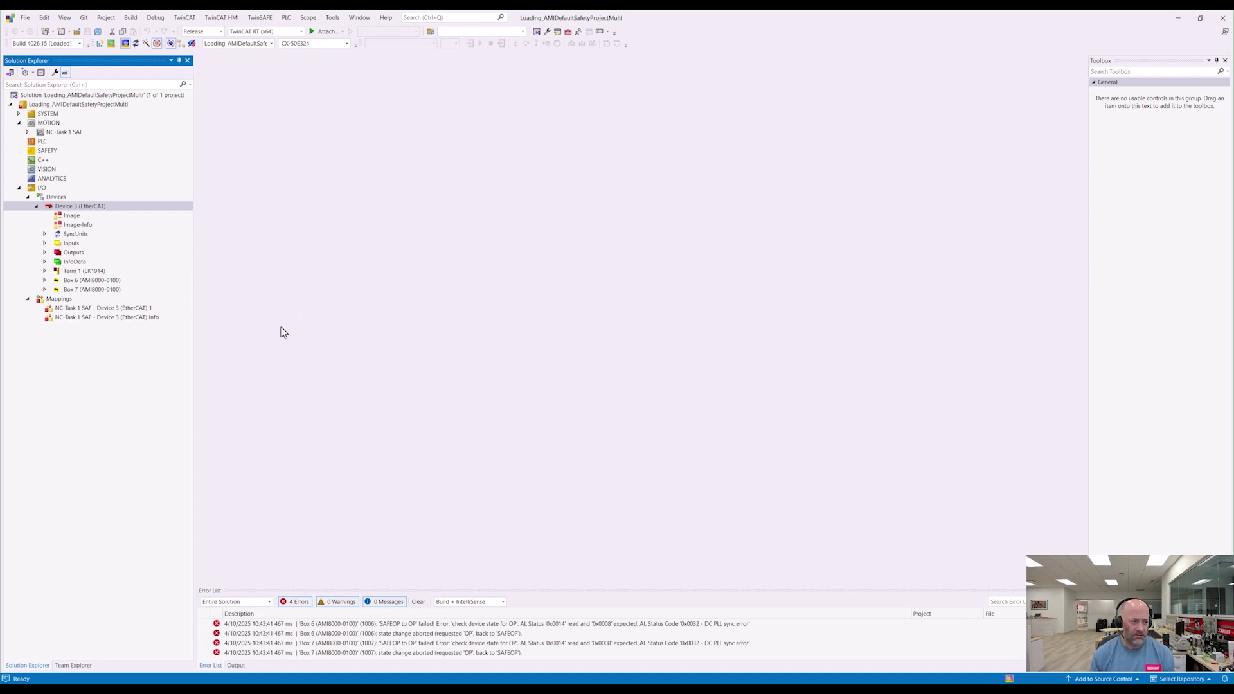
Step: Select Box 6 and Box 7 in the TwinSAFE Download Safe Address wizard
left_click(262, 19)
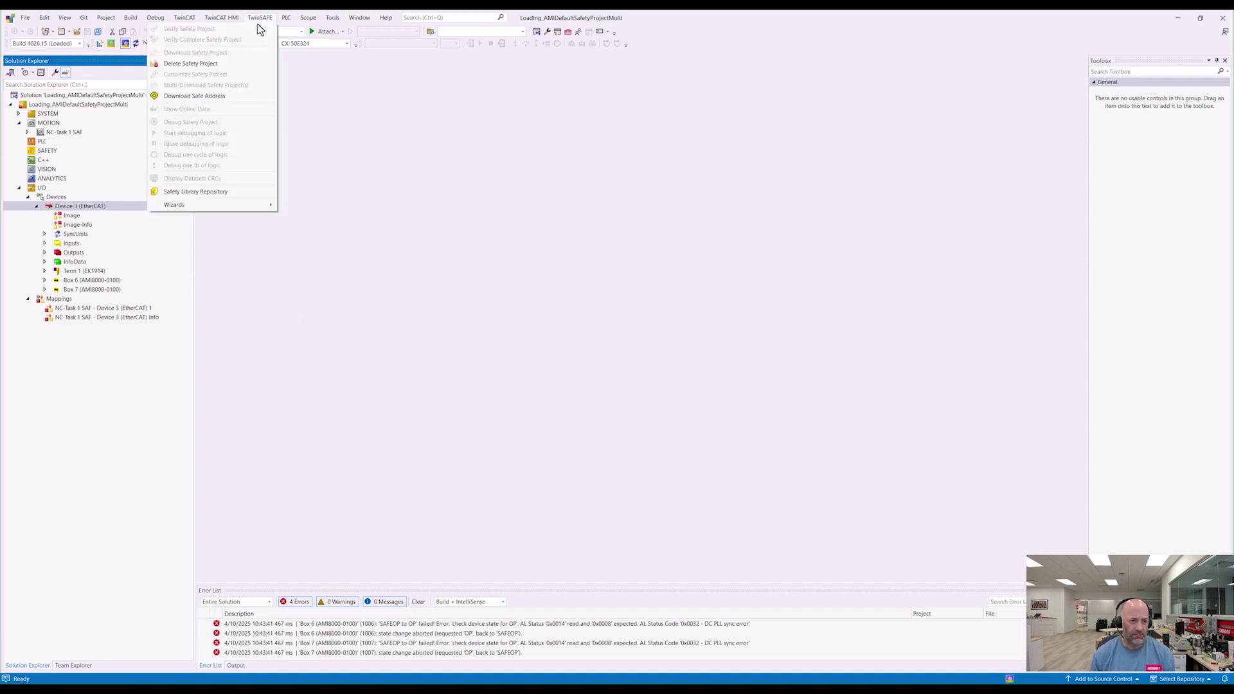
left_click(245, 101)
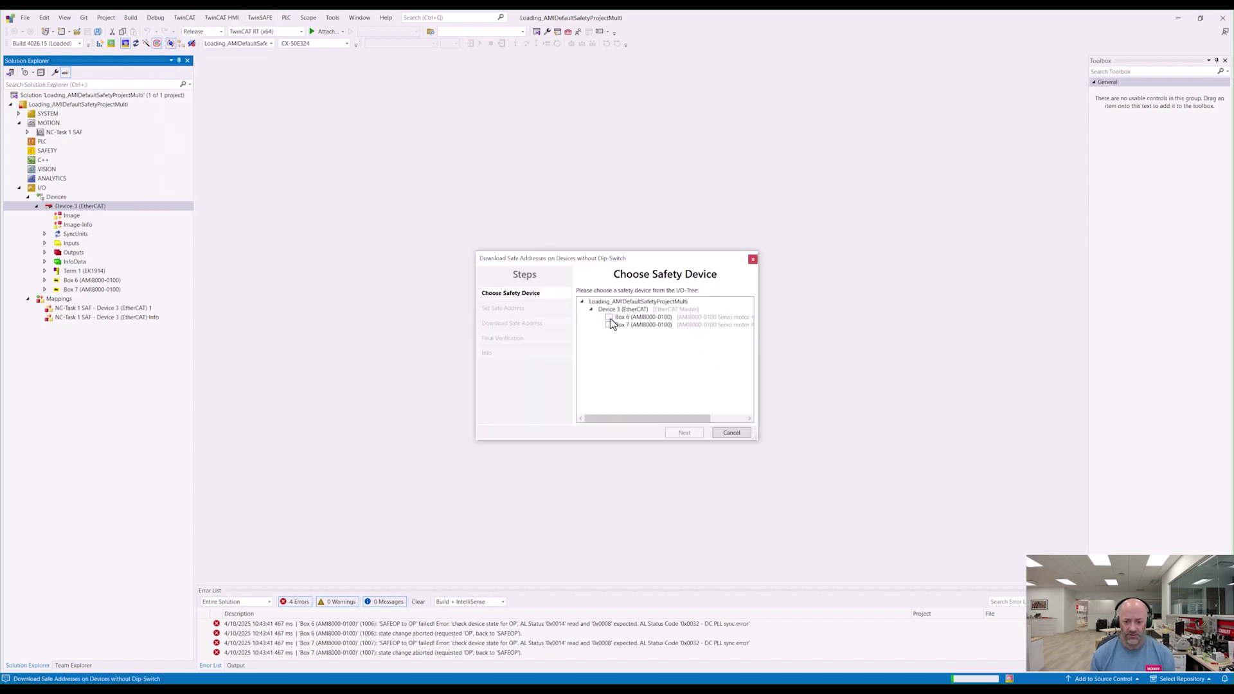
left_click(609, 317)
left_click(608, 325)
left_click(690, 436)
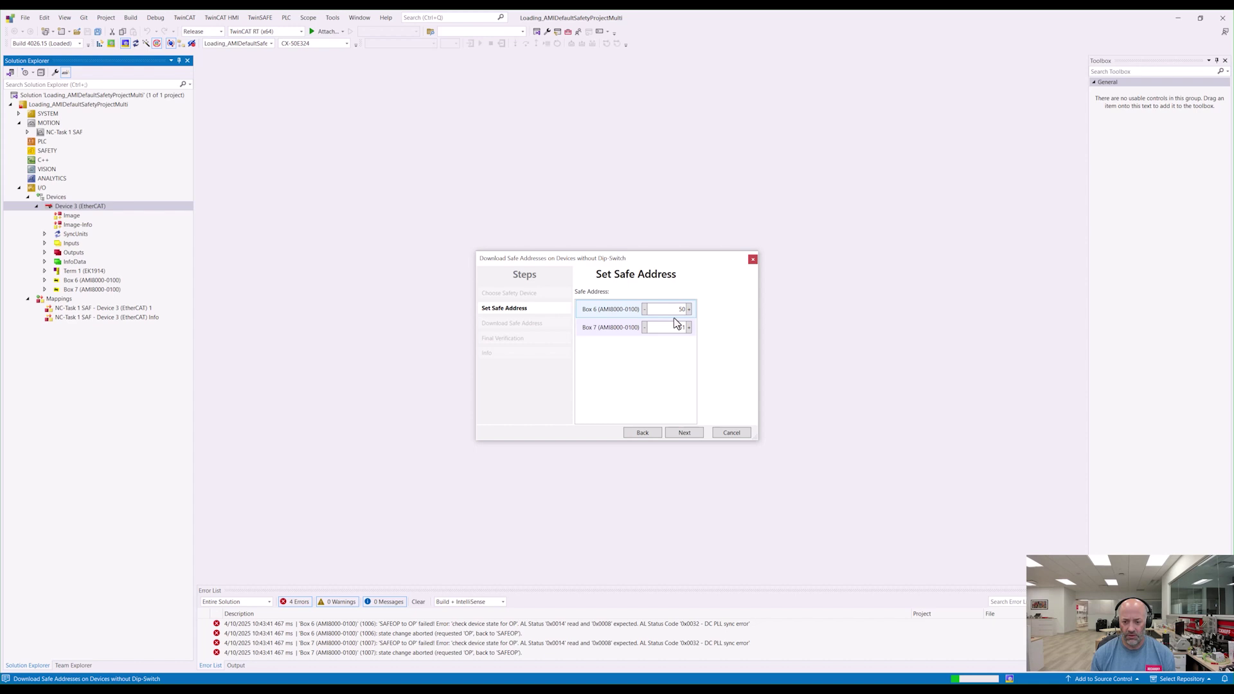
Step: Set Box 6's safe address to 25 and Box 7's to 26
double_click(675, 310)
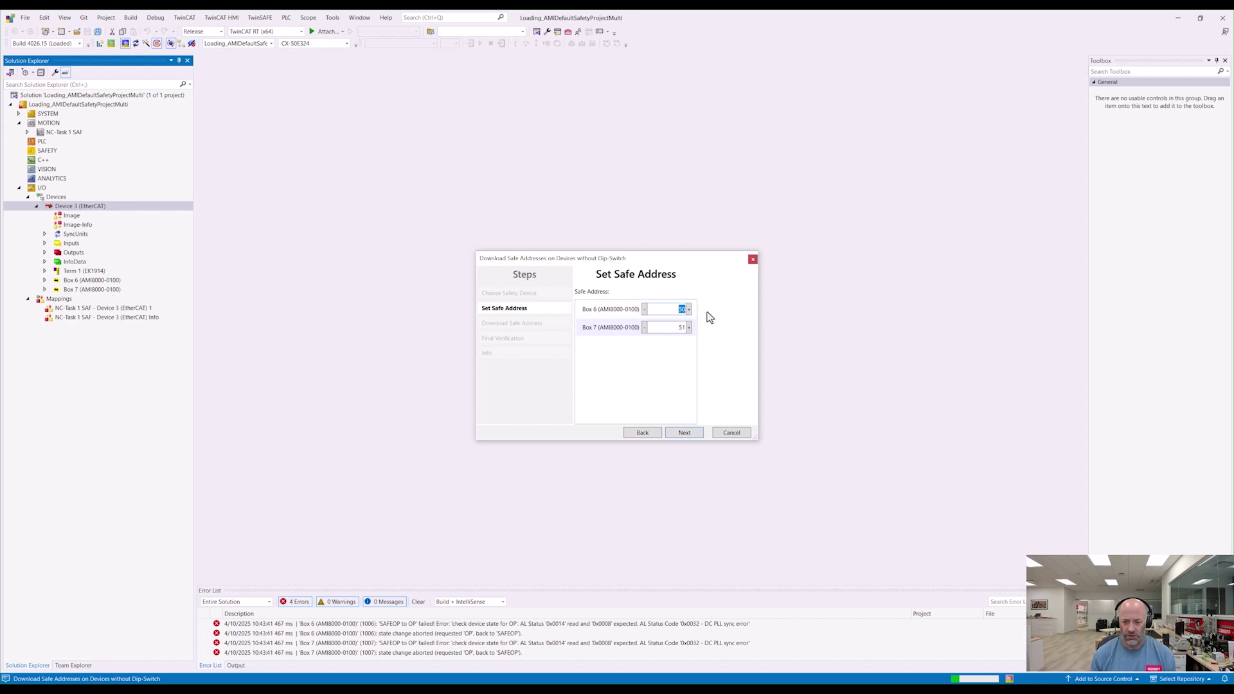
double_click(678, 327)
type("26")
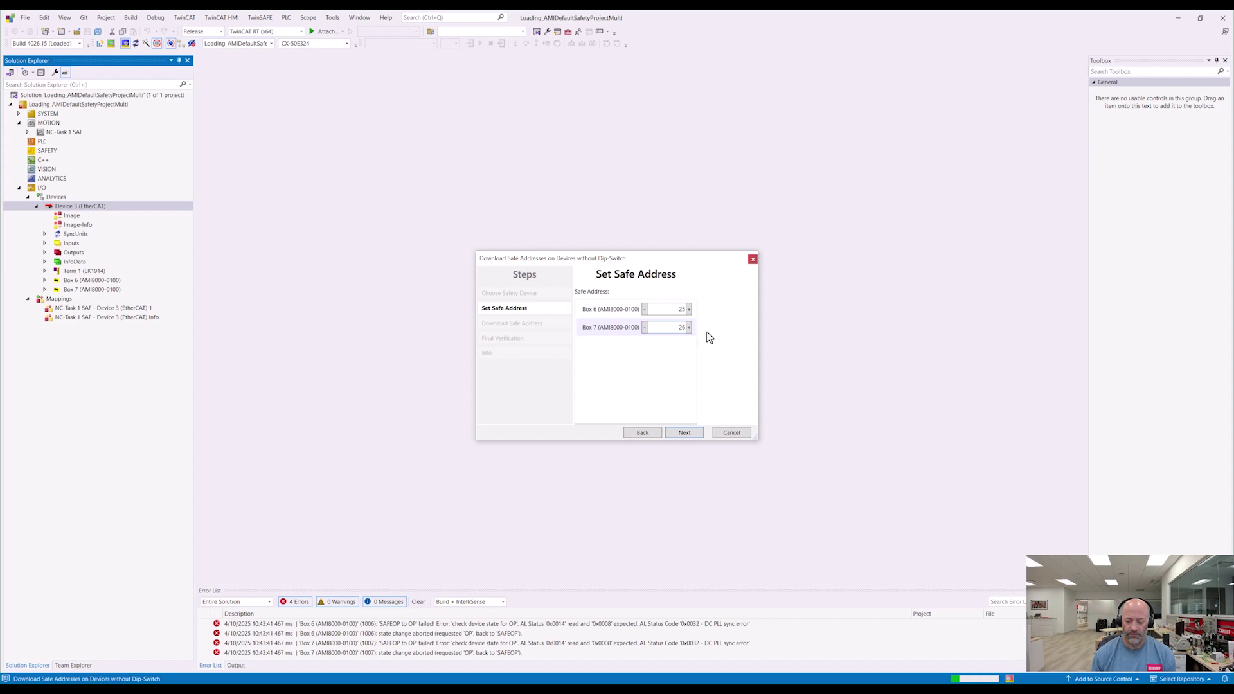
Step: Enter the administrator username and password for the safe-address download
left_click(684, 434)
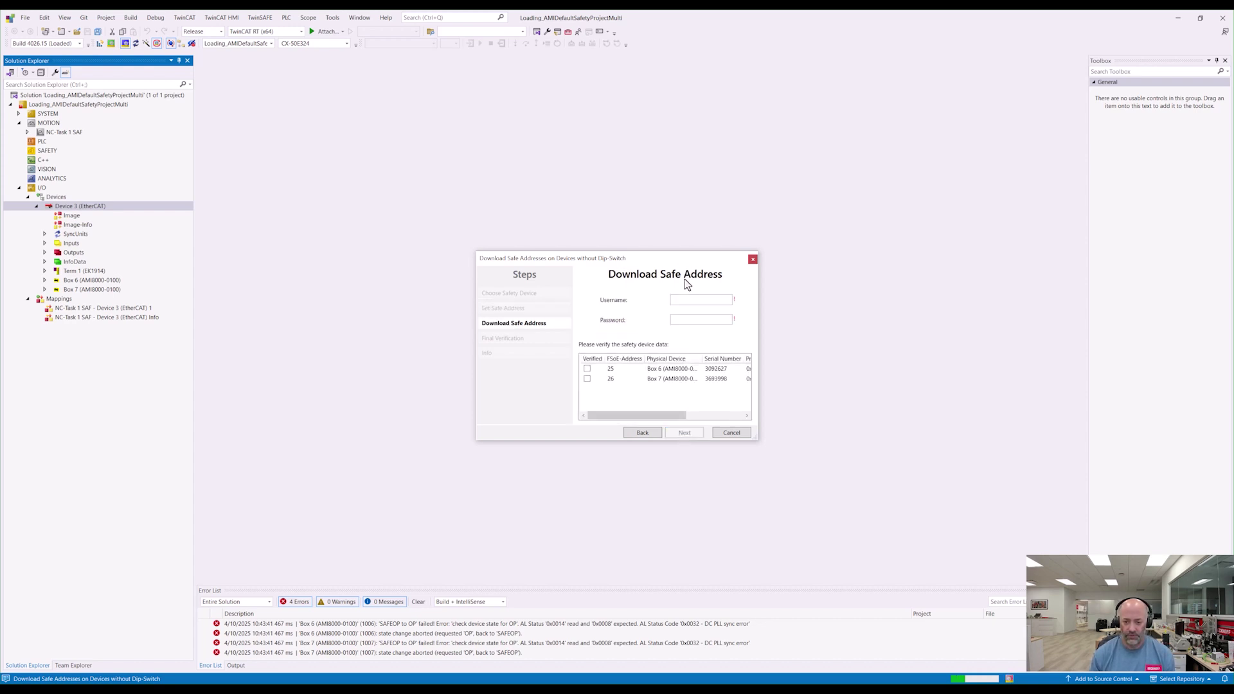
left_click(684, 298)
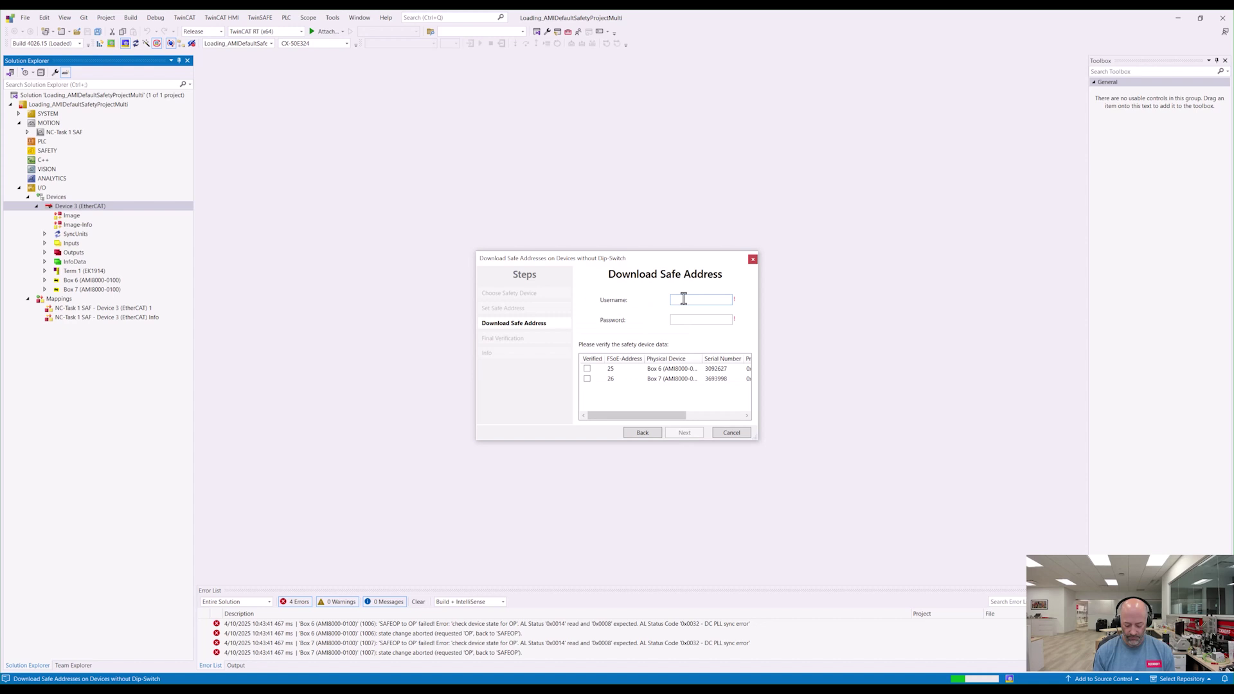
type("Administra")
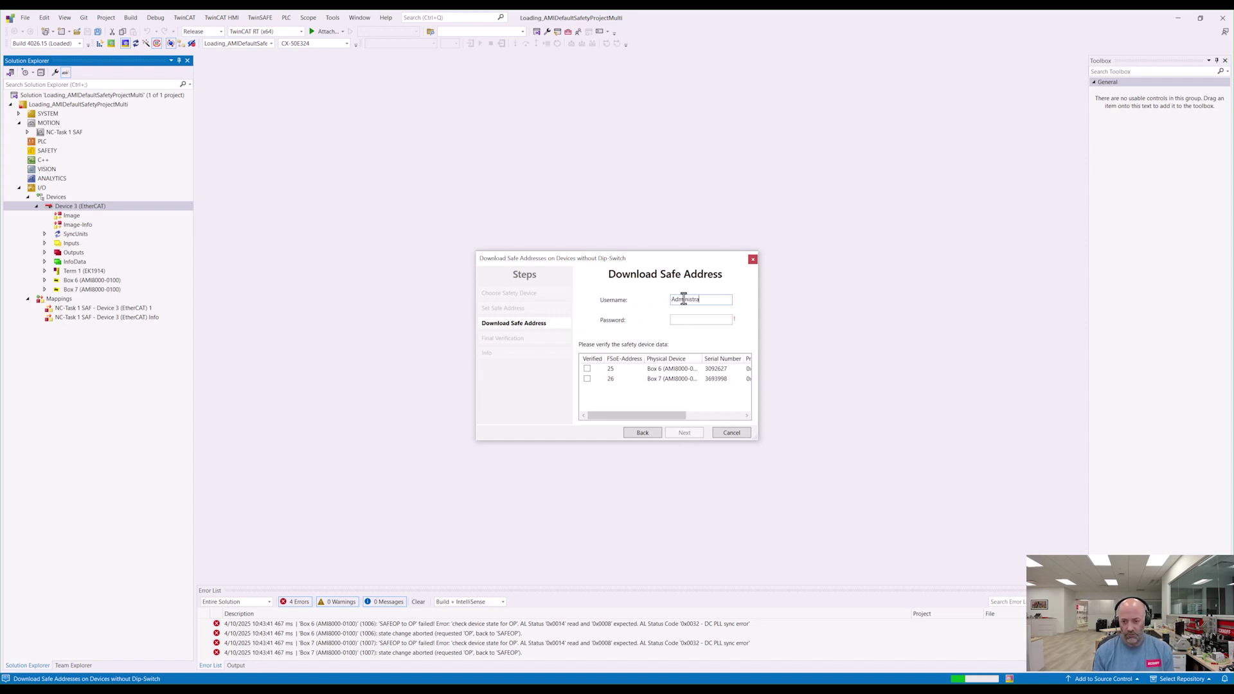
type("torTwinSAF")
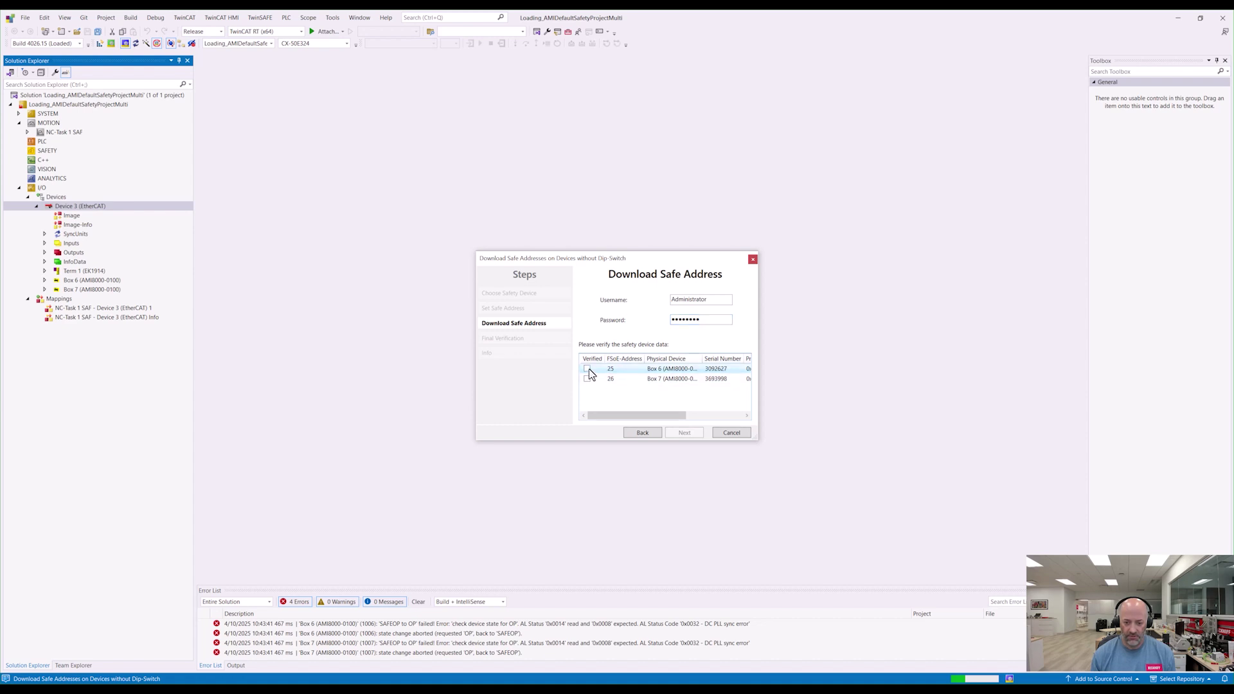
Step: Mark Box 6 and Box 7 as verified, download the safe addresses, and finish the wizard
left_click(587, 369)
left_click(587, 379)
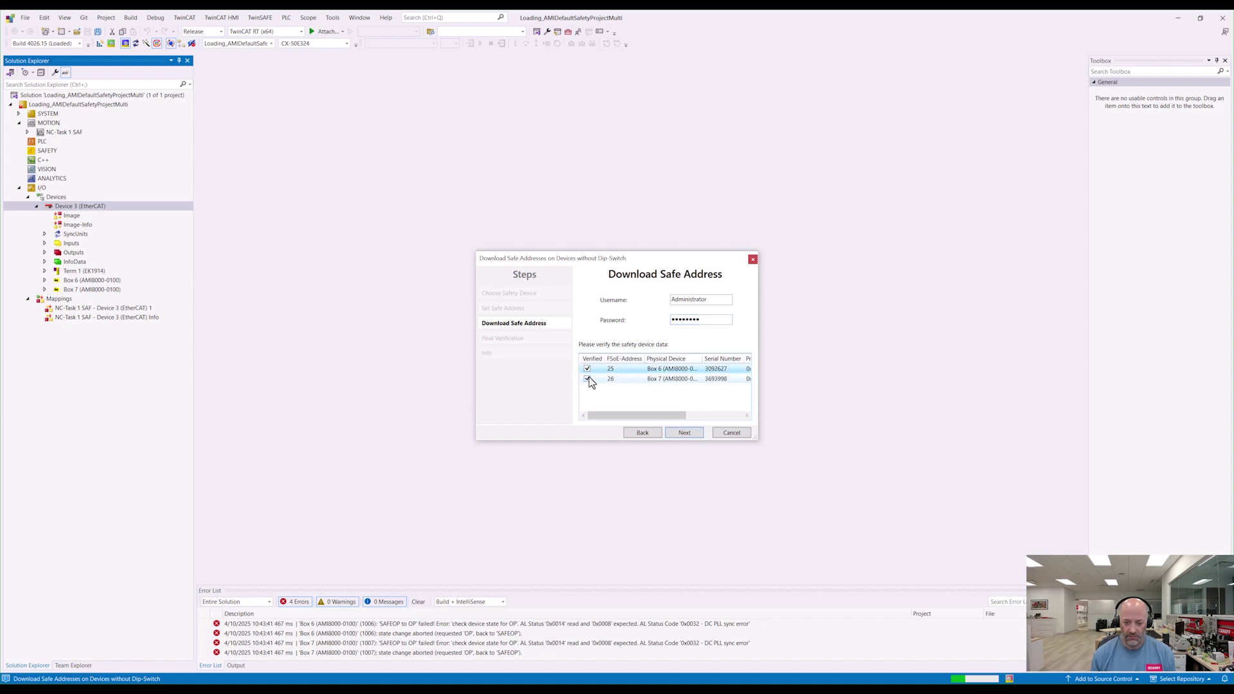
left_click(684, 434)
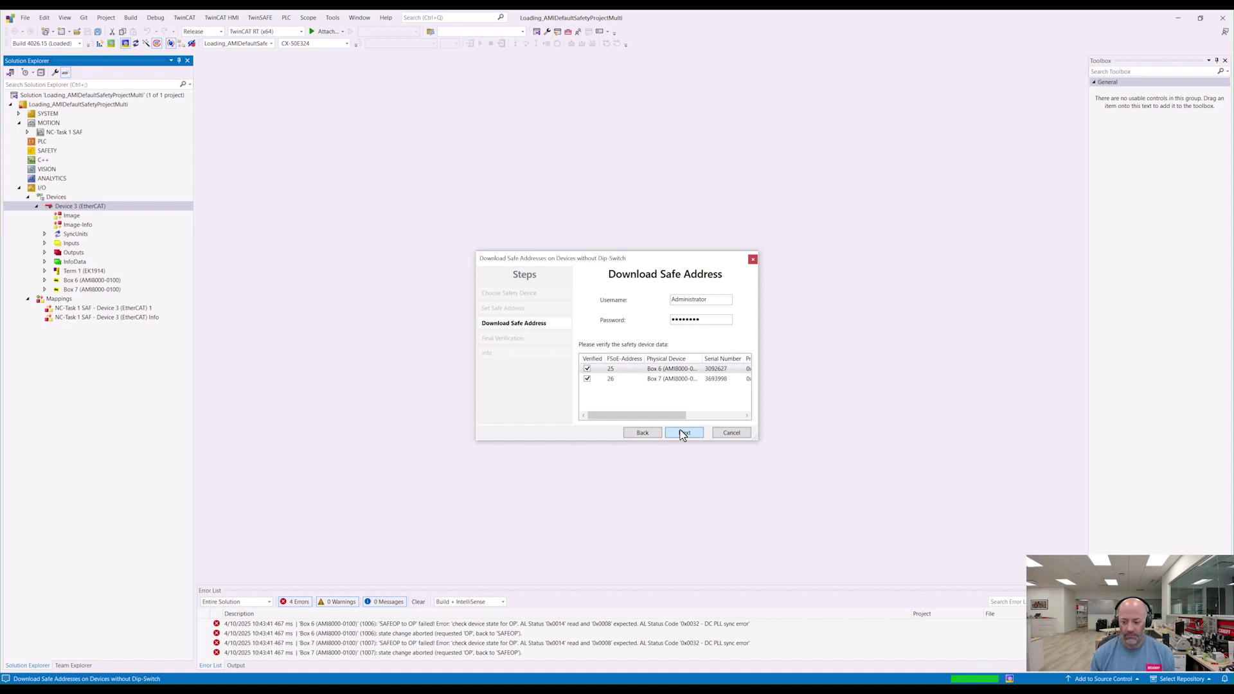
left_click(683, 433)
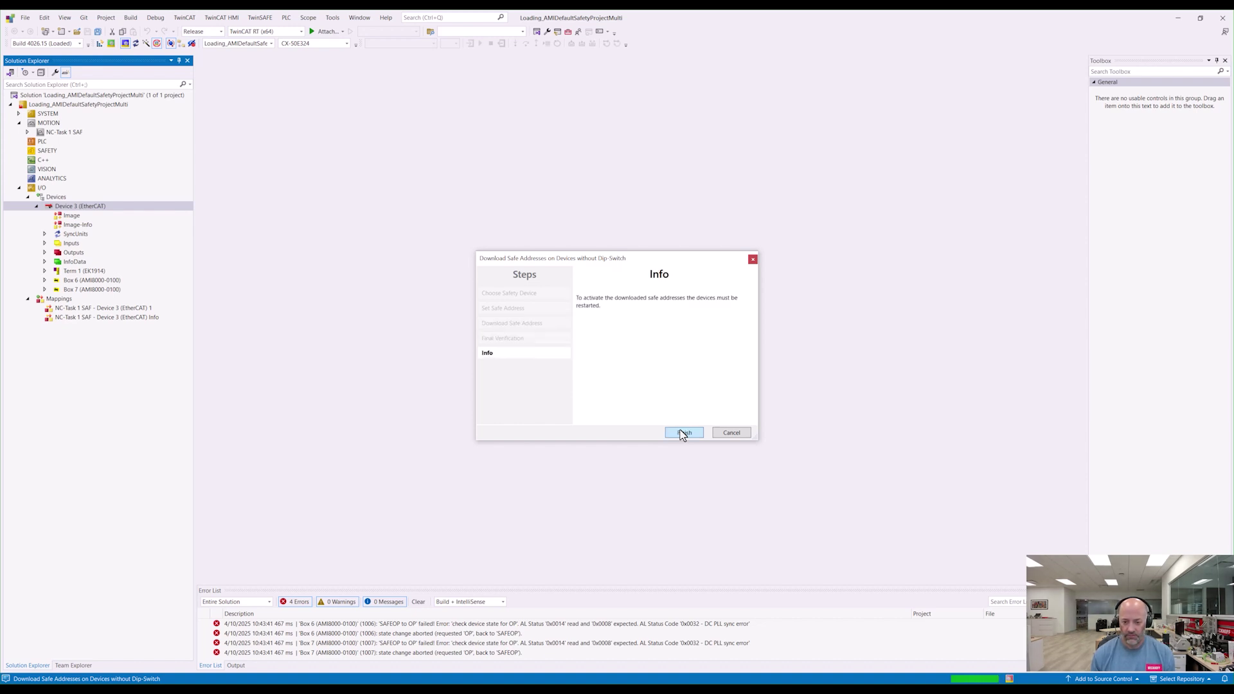
left_click(683, 433)
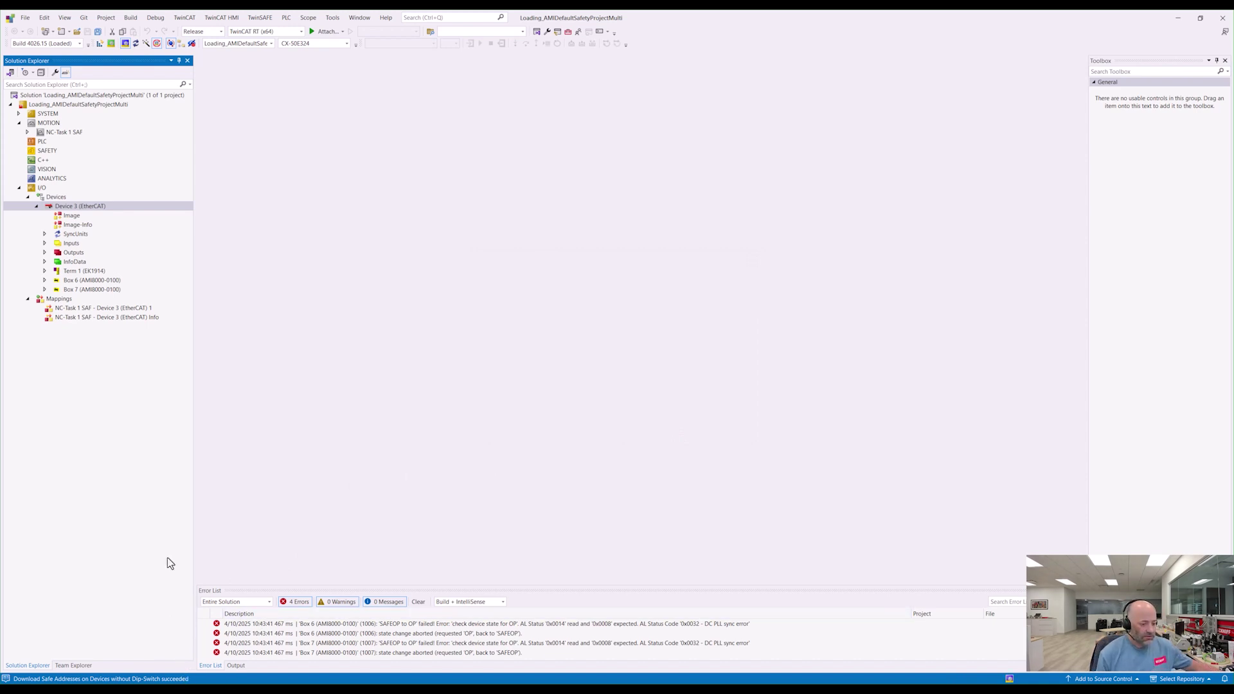
Step: Show Device 3 (EtherCAT) online slave states, with Box 6 and Box 7 in SAFEOP
double_click(141, 212)
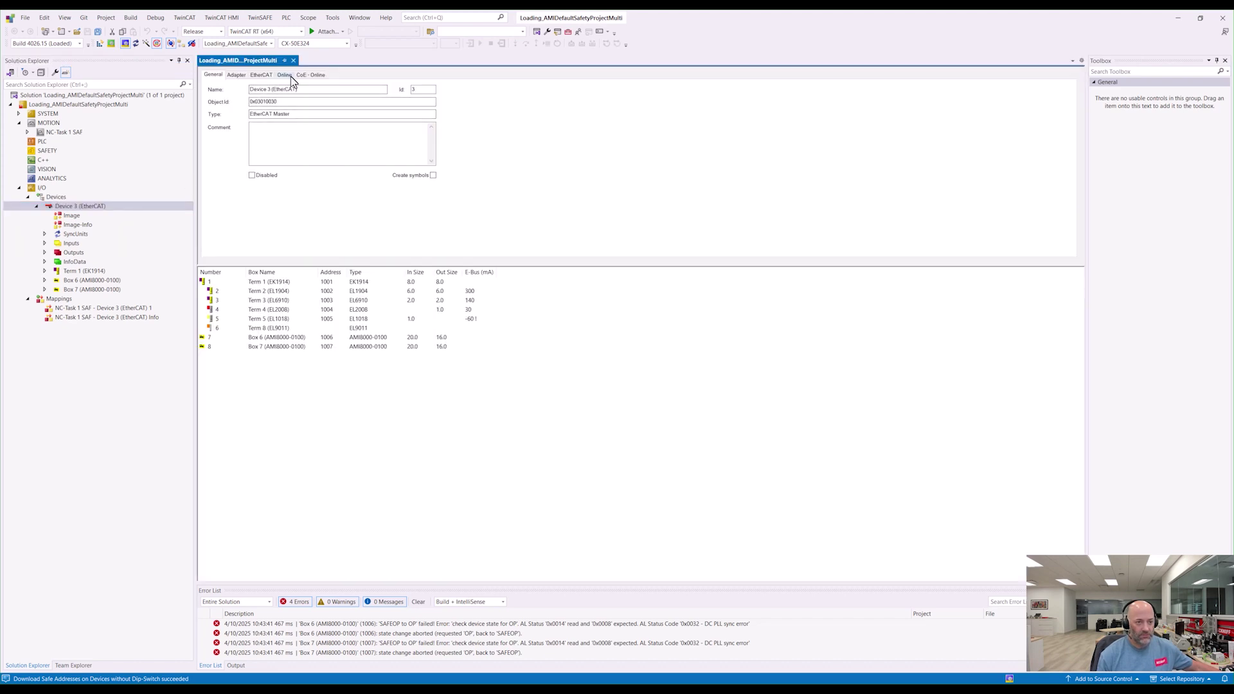
left_click(286, 75)
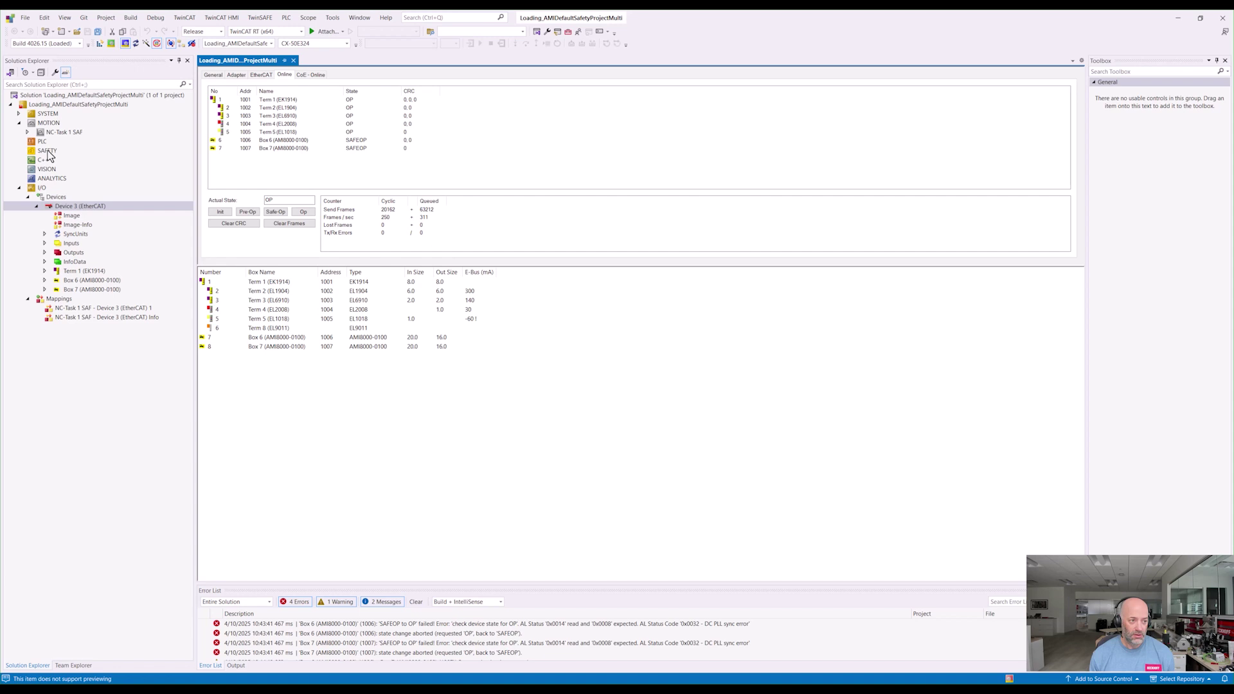
Step: Add the existing AMI_Default_Projekt_0x6DE5.tfzip safety project from the AMI folder under SAFETY
right_click(49, 151)
left_click(52, 167)
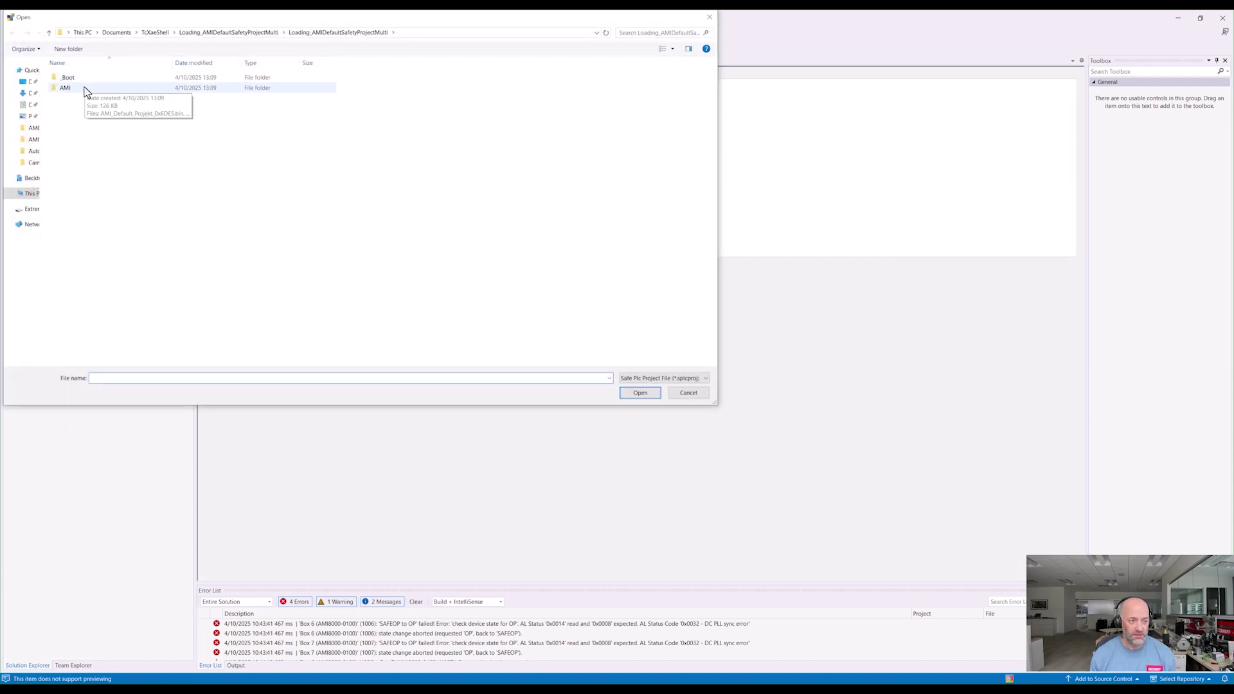
double_click(86, 91)
double_click(91, 78)
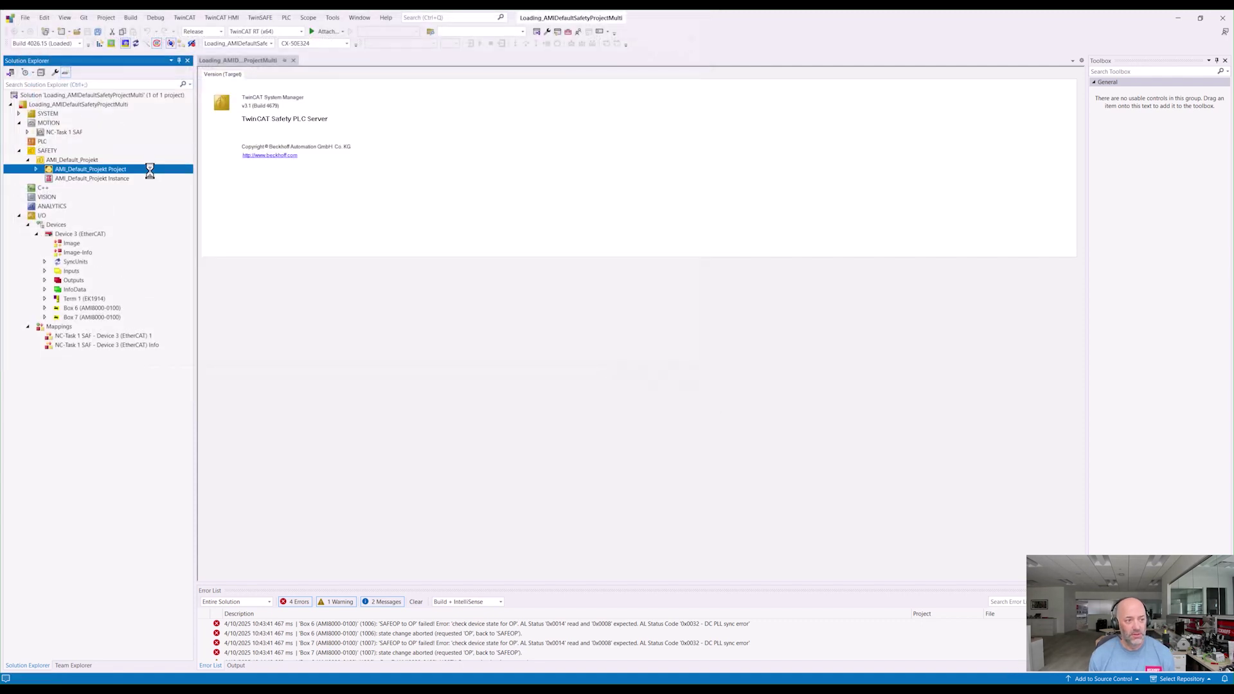
Step: Expand AMI_Default_Projekt and open its Target System settings
left_click(36, 169)
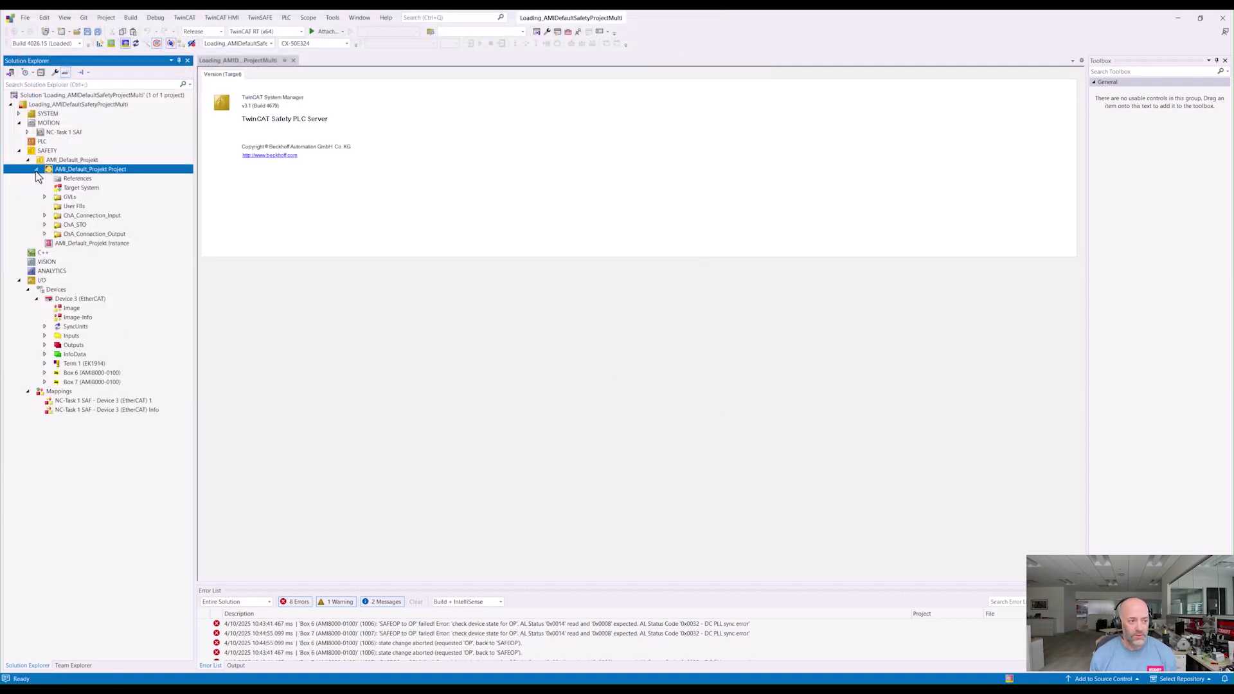
left_click(75, 197)
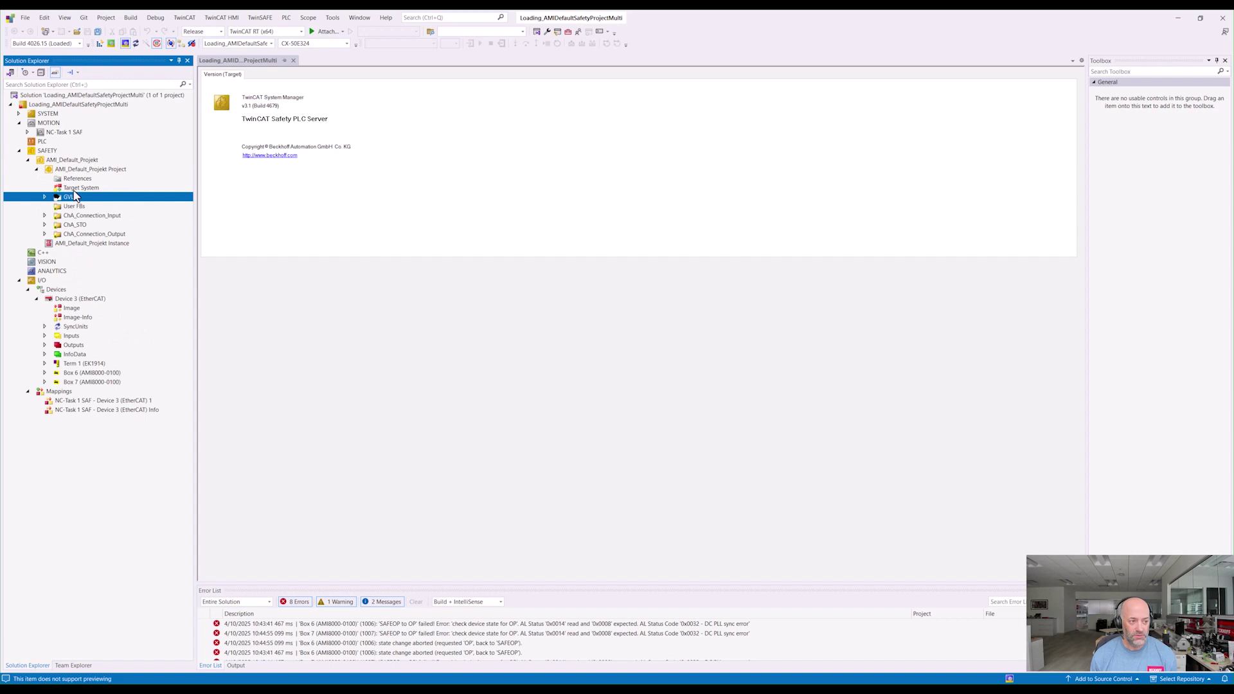
double_click(76, 187)
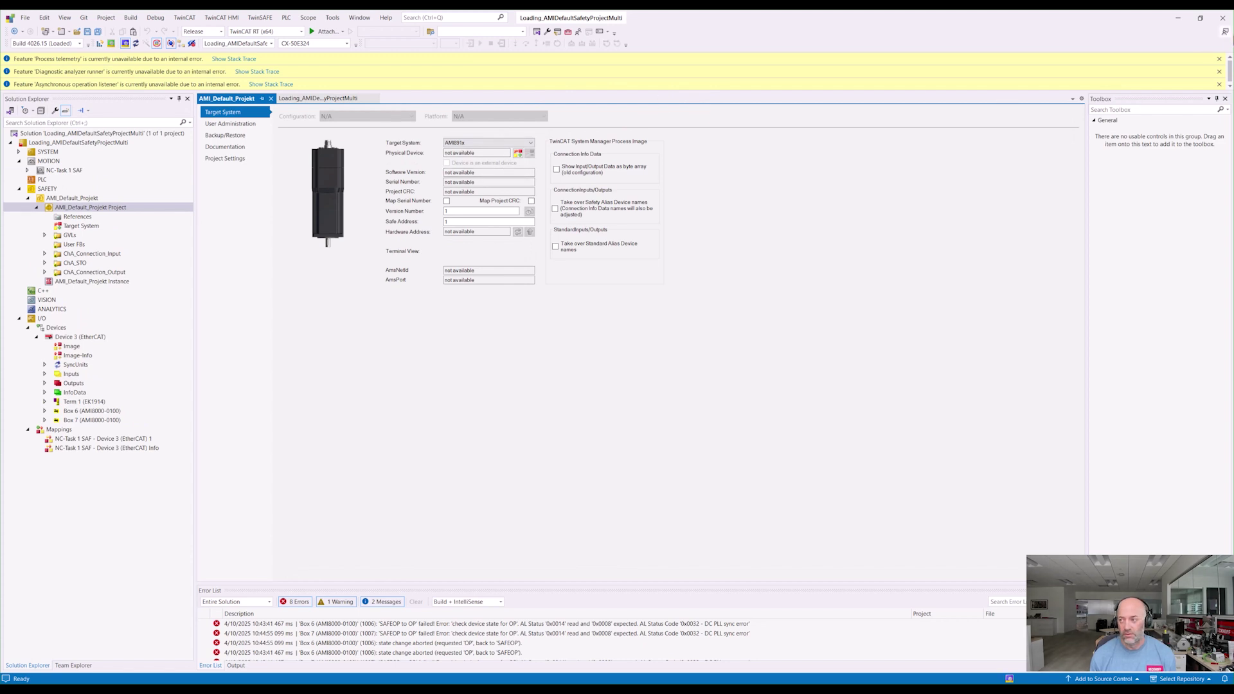
Step: Dismiss the three info-bar warnings above the editor
left_click(1220, 58)
left_click(1227, 58)
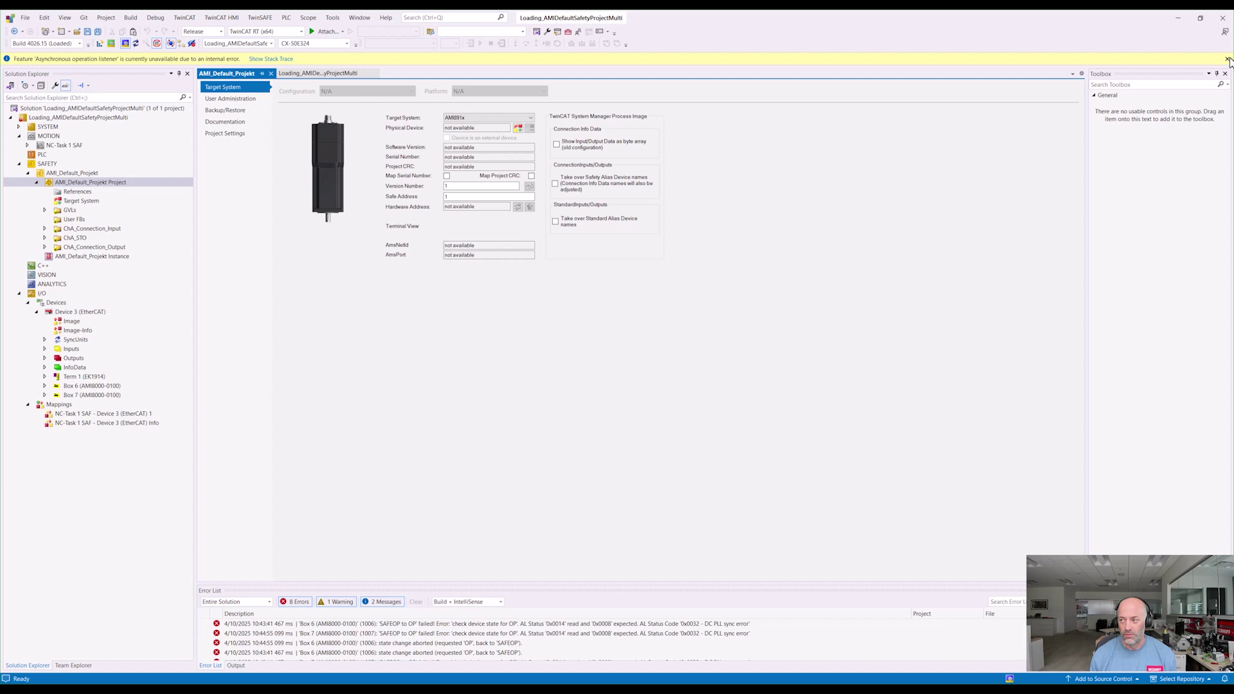
left_click(1228, 58)
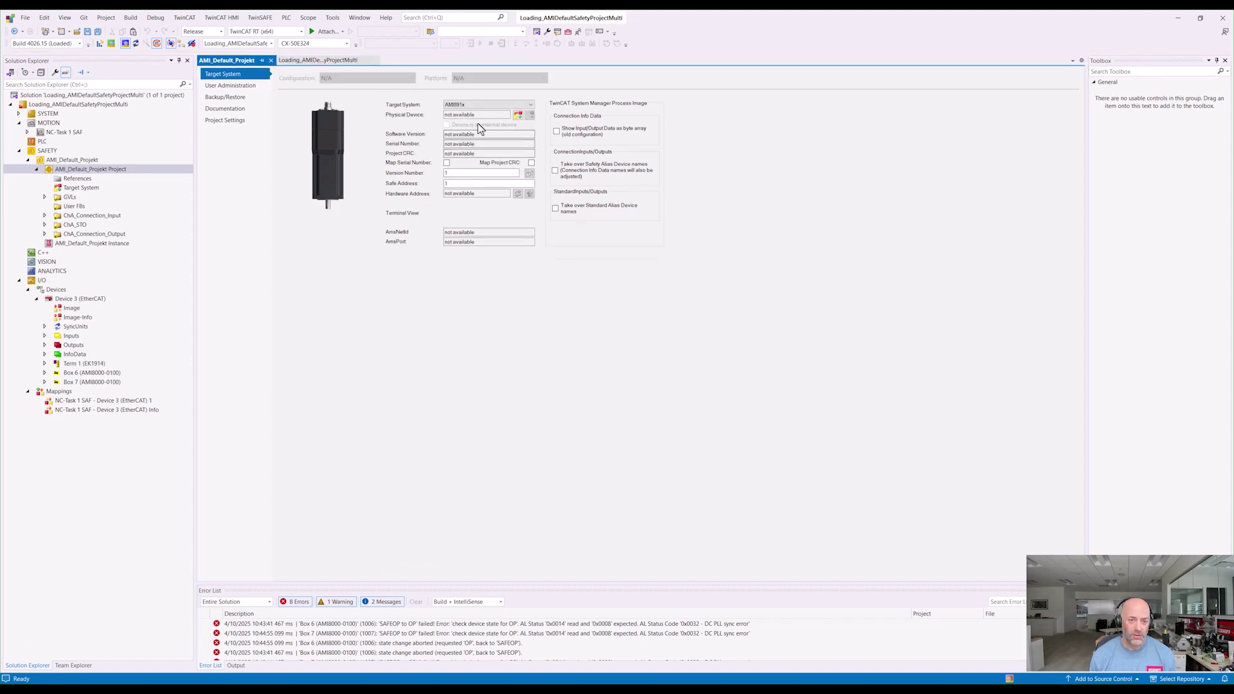
Step: Map the target system to physical device Box 6 and read hardware address 25
left_click(520, 116)
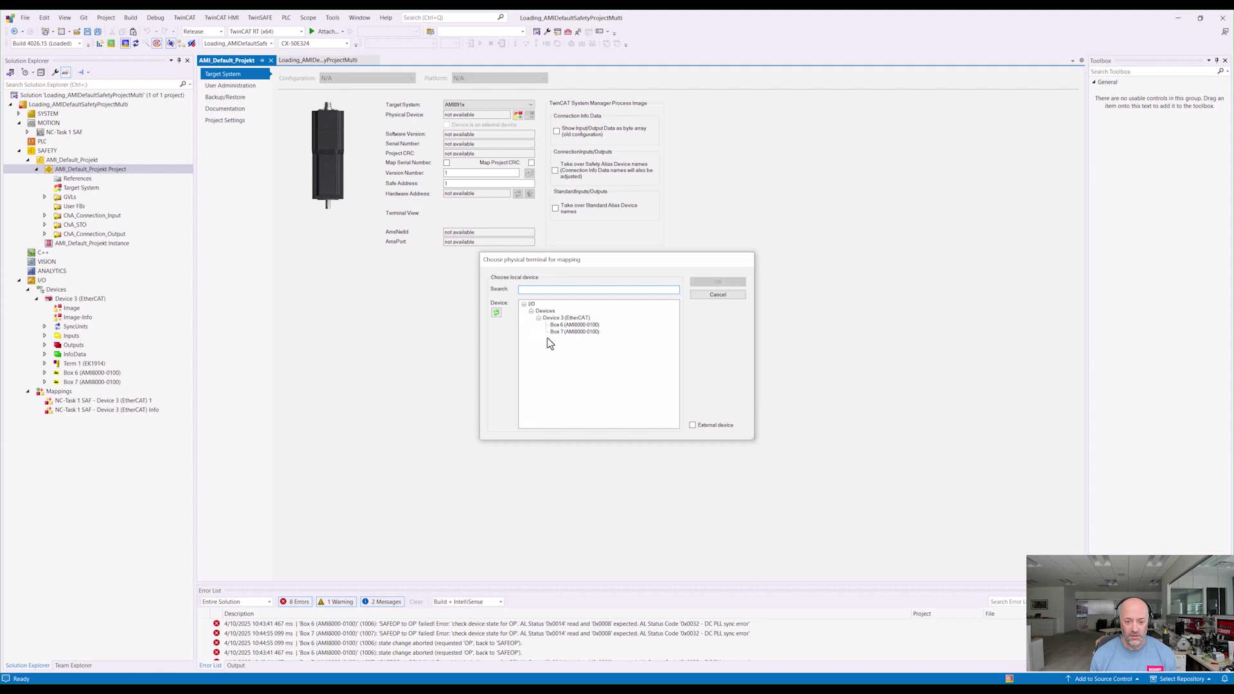
left_click(572, 325)
left_click(713, 282)
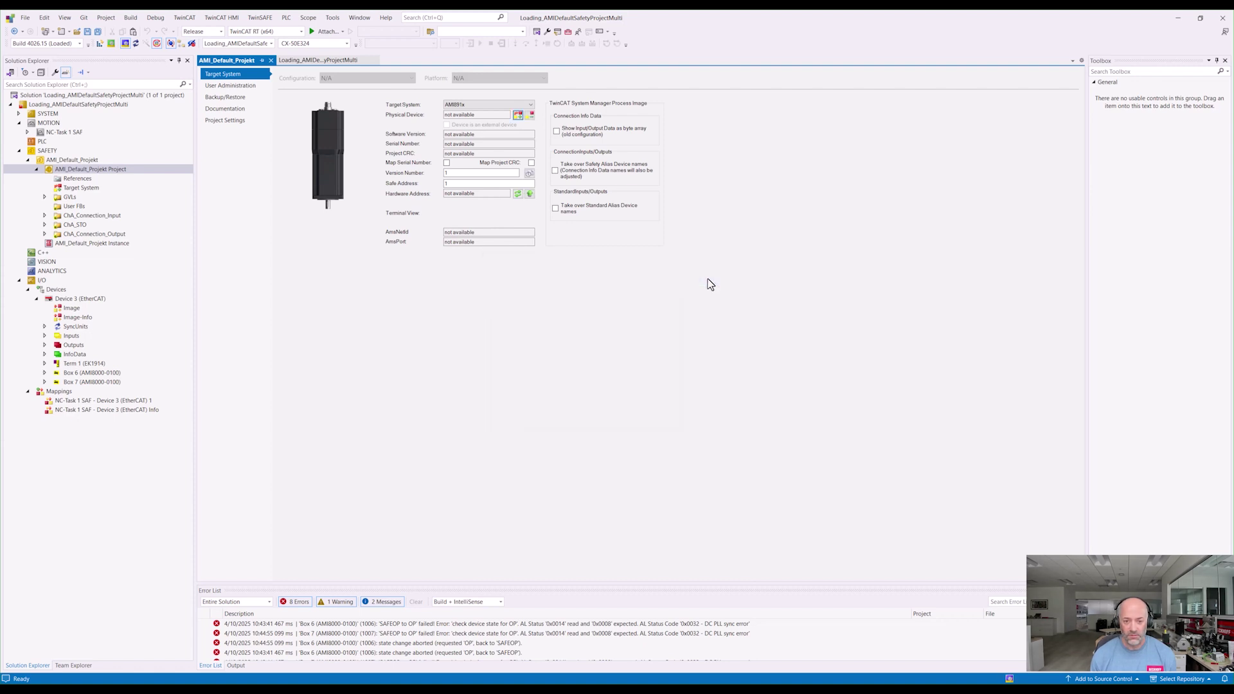
left_click(518, 194)
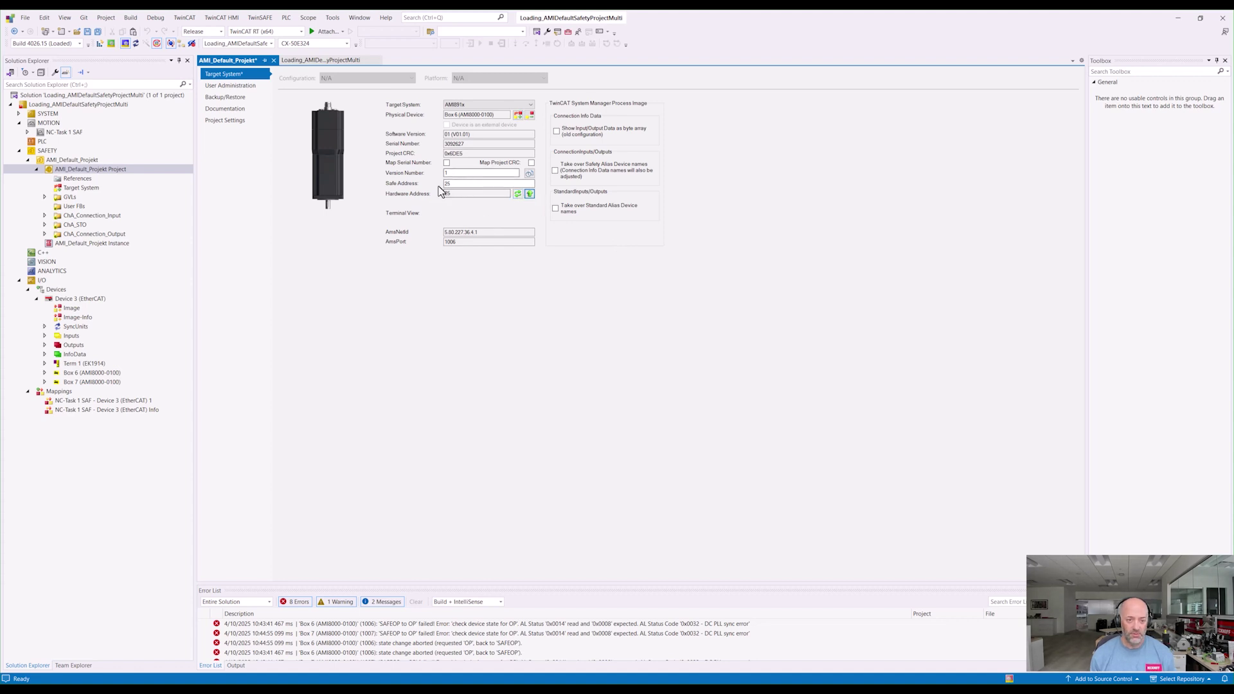
Step: Start the Multi-Download Safety Project(s) wizard and advance to the download settings
left_click(261, 19)
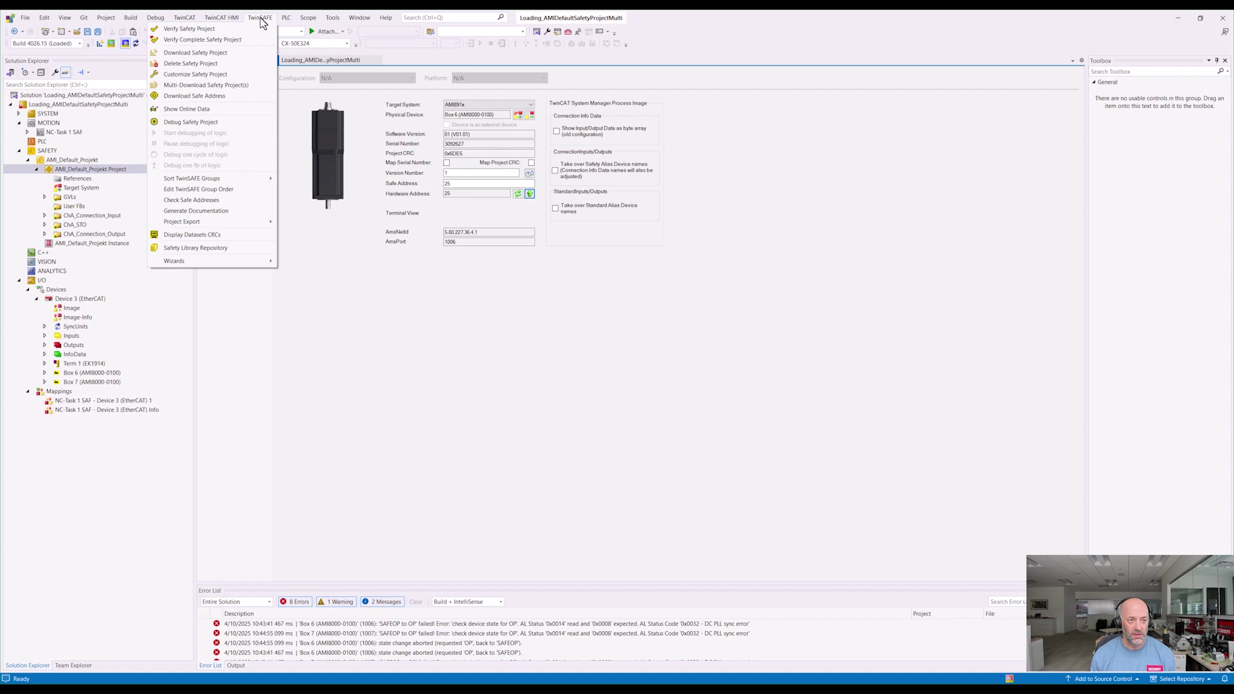
left_click(212, 74)
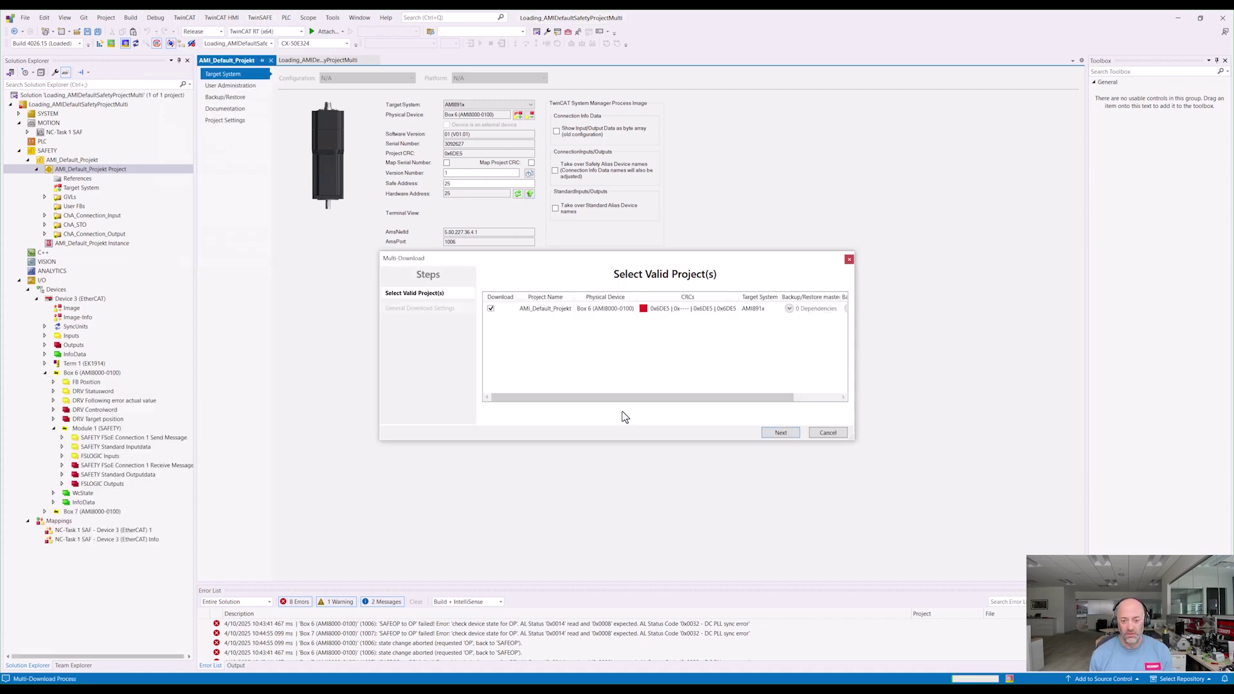
left_click(780, 432)
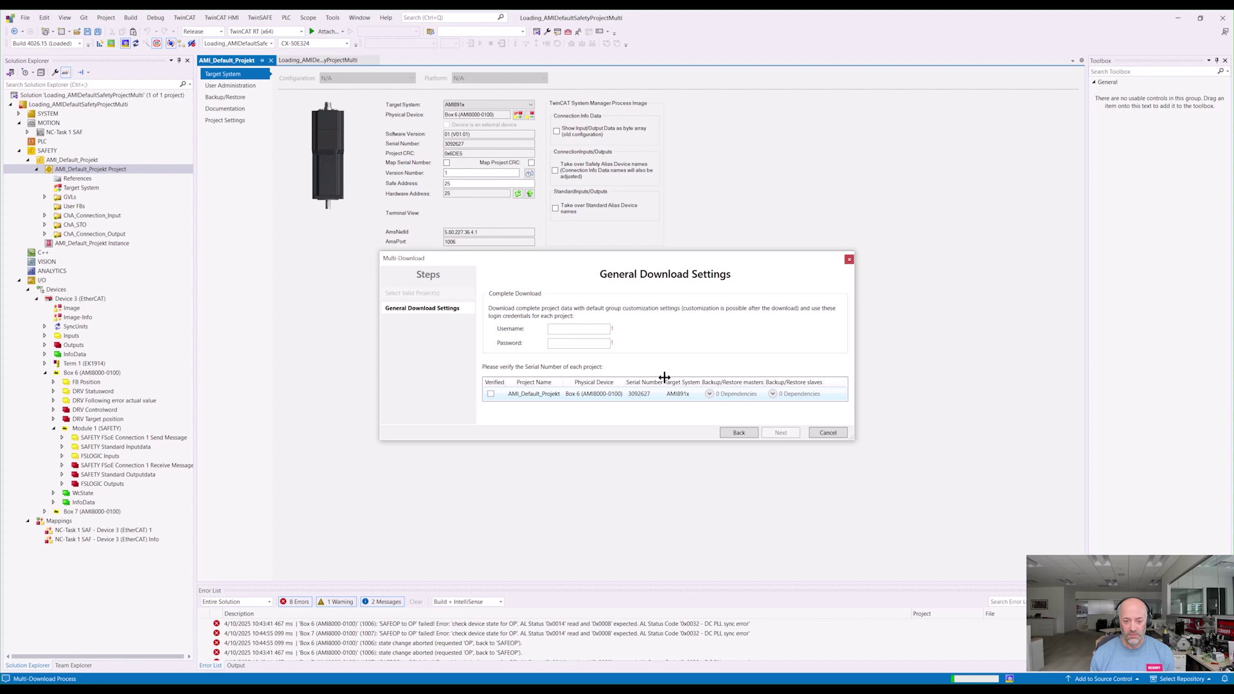
Step: Enter the login username and password, confirm Box 6's serial number, and reach Final Verification
type("A")
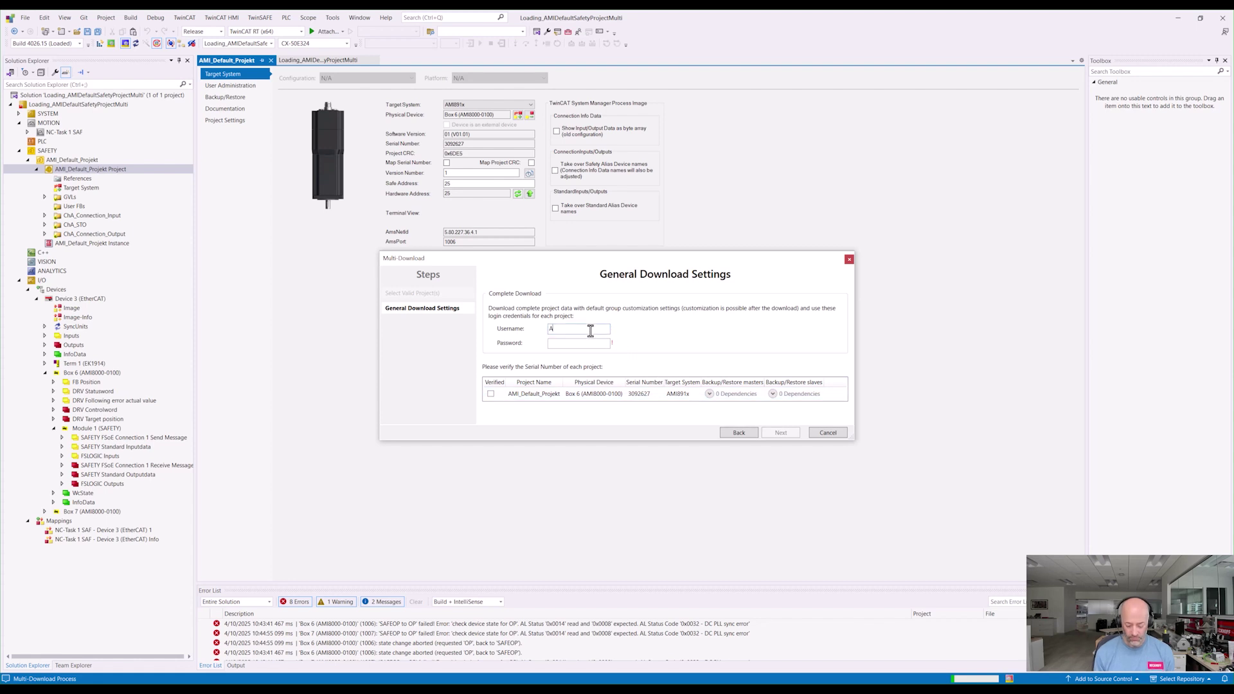
type("dministrator")
key("Tab")
type("12348")
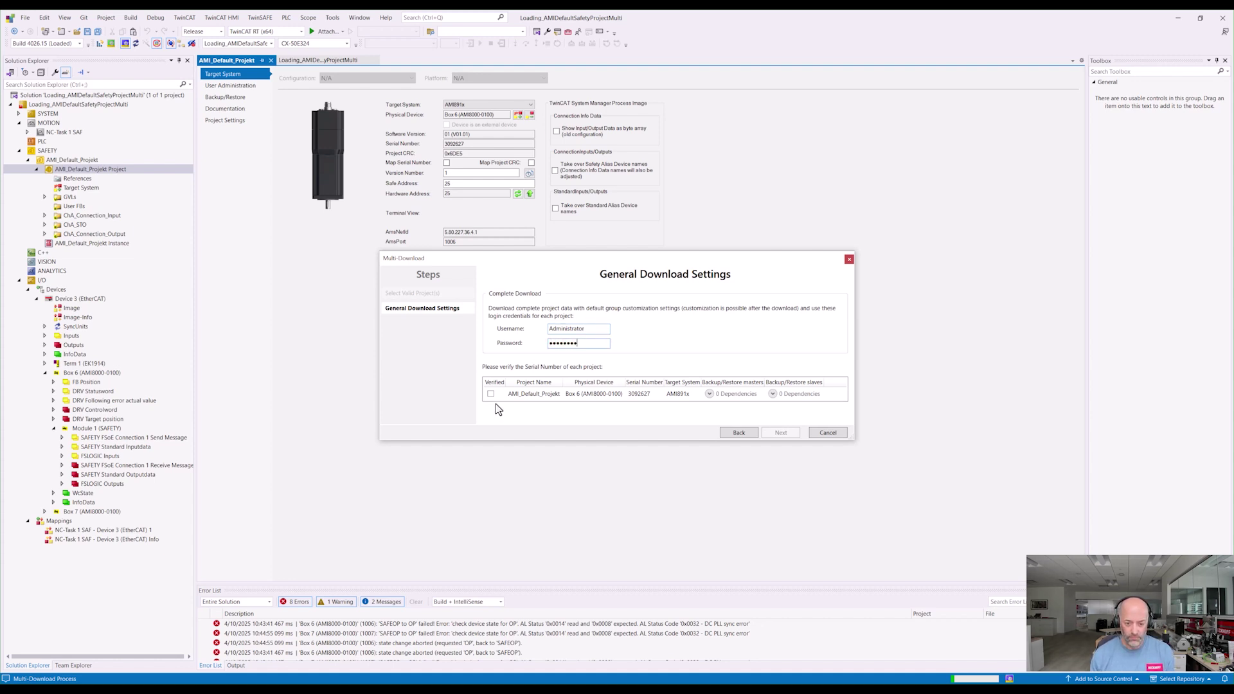
left_click(491, 394)
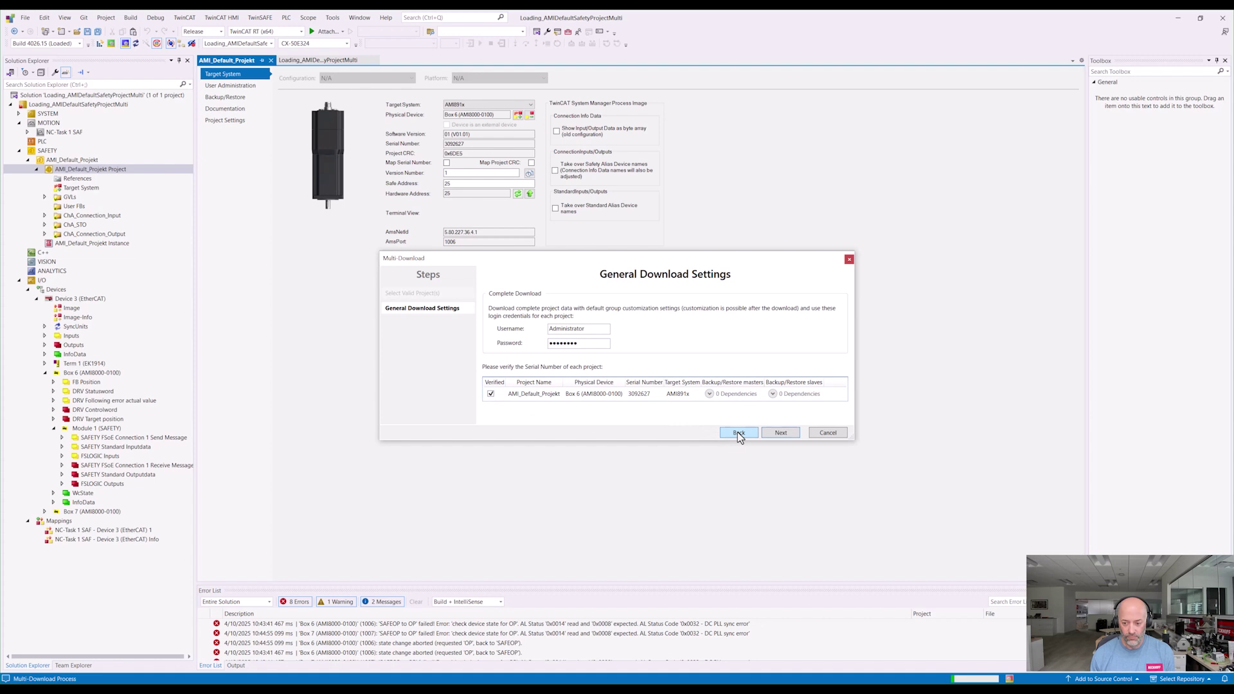
left_click(779, 433)
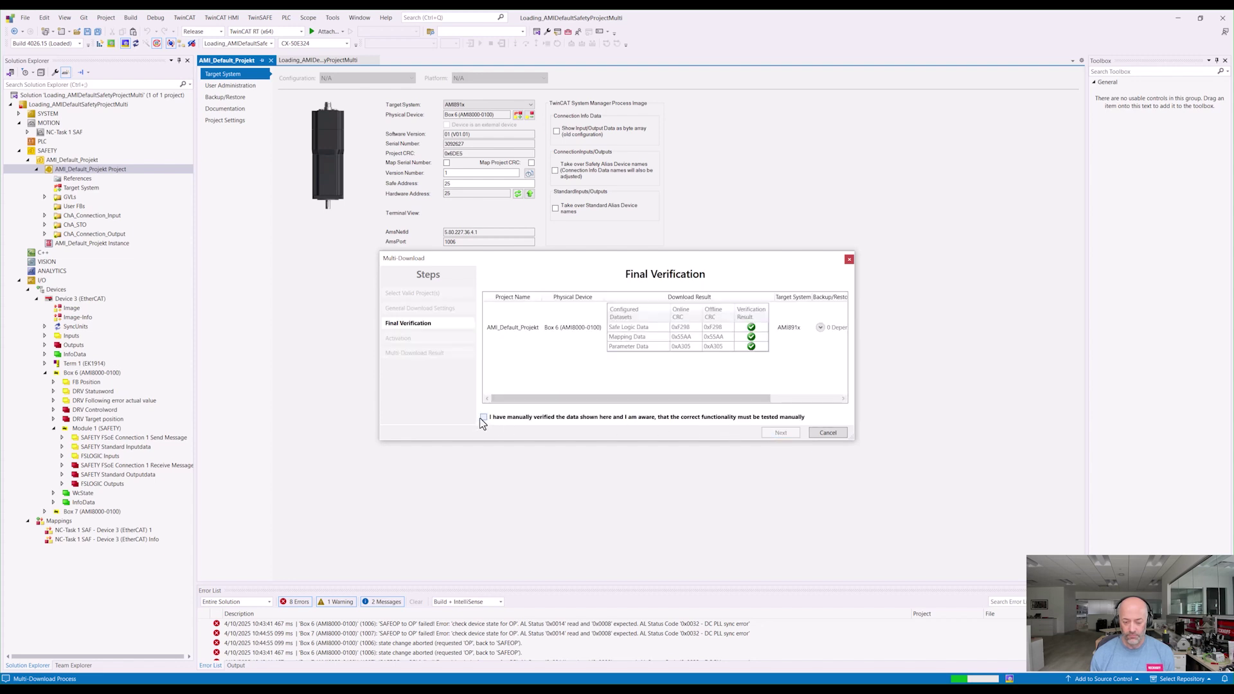
Step: Confirm the verified CRCs, enter the activation password, and activate AMI_Default_Projekt on Box 6
left_click(483, 418)
left_click(789, 433)
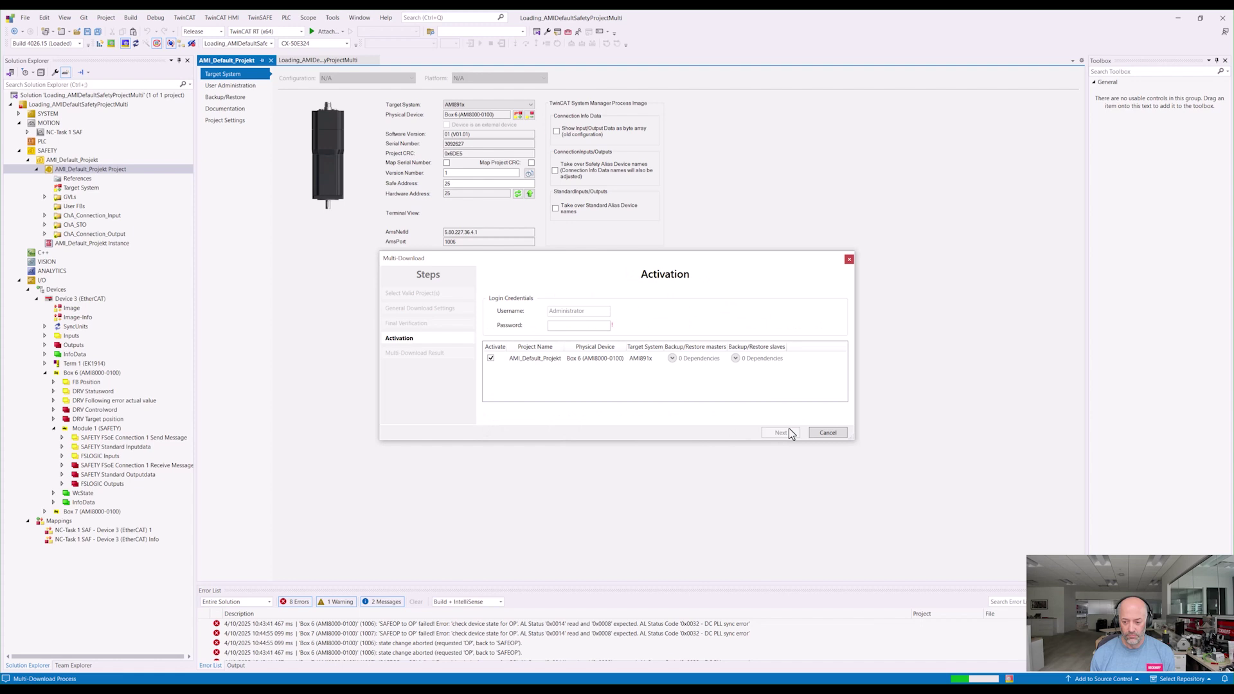
left_click(581, 326)
type("Twi")
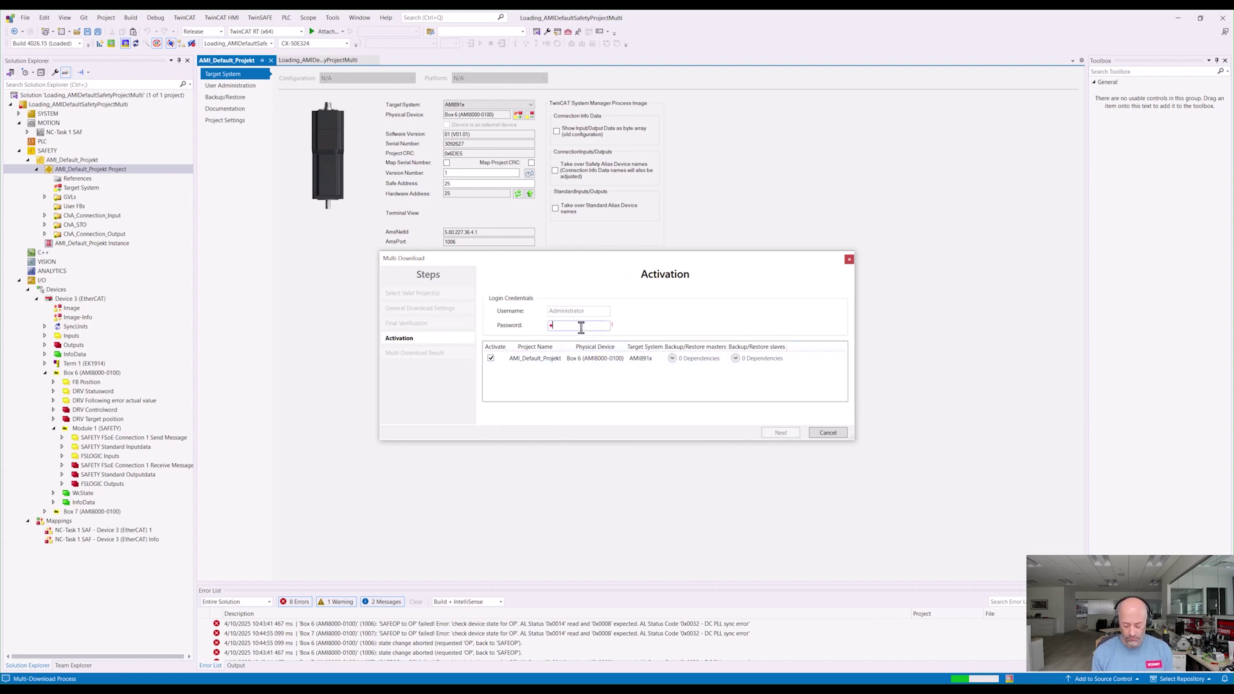
type("nSAFE")
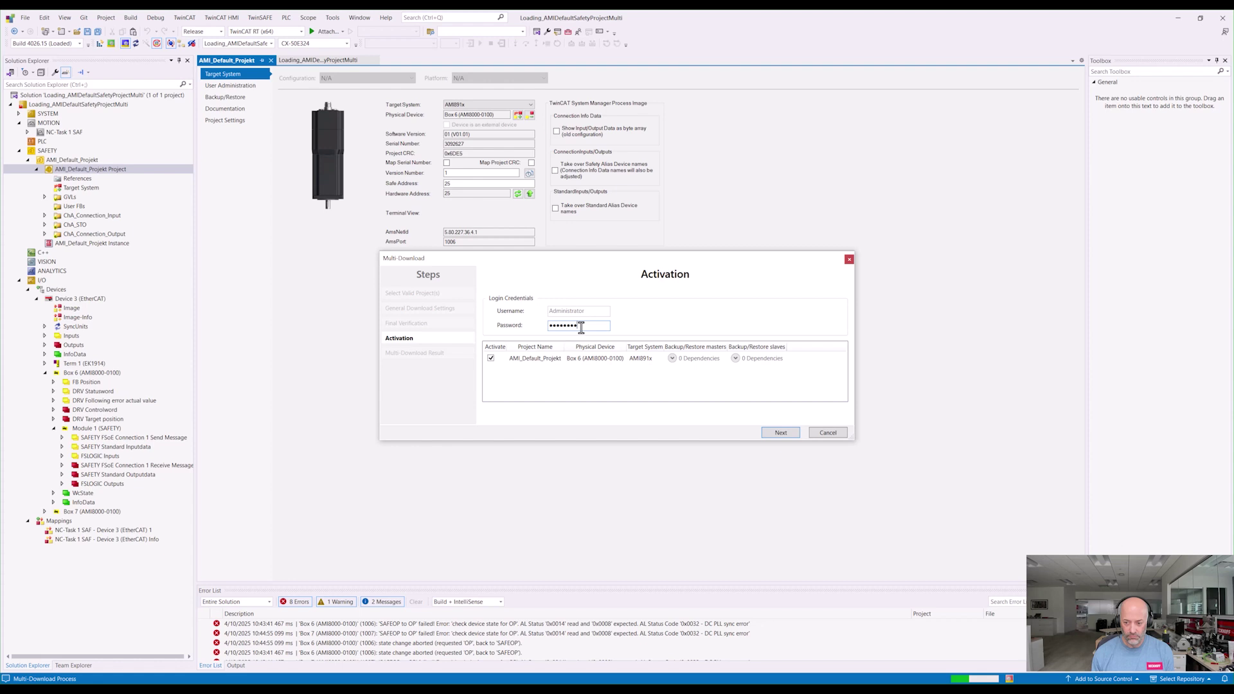
left_click(780, 433)
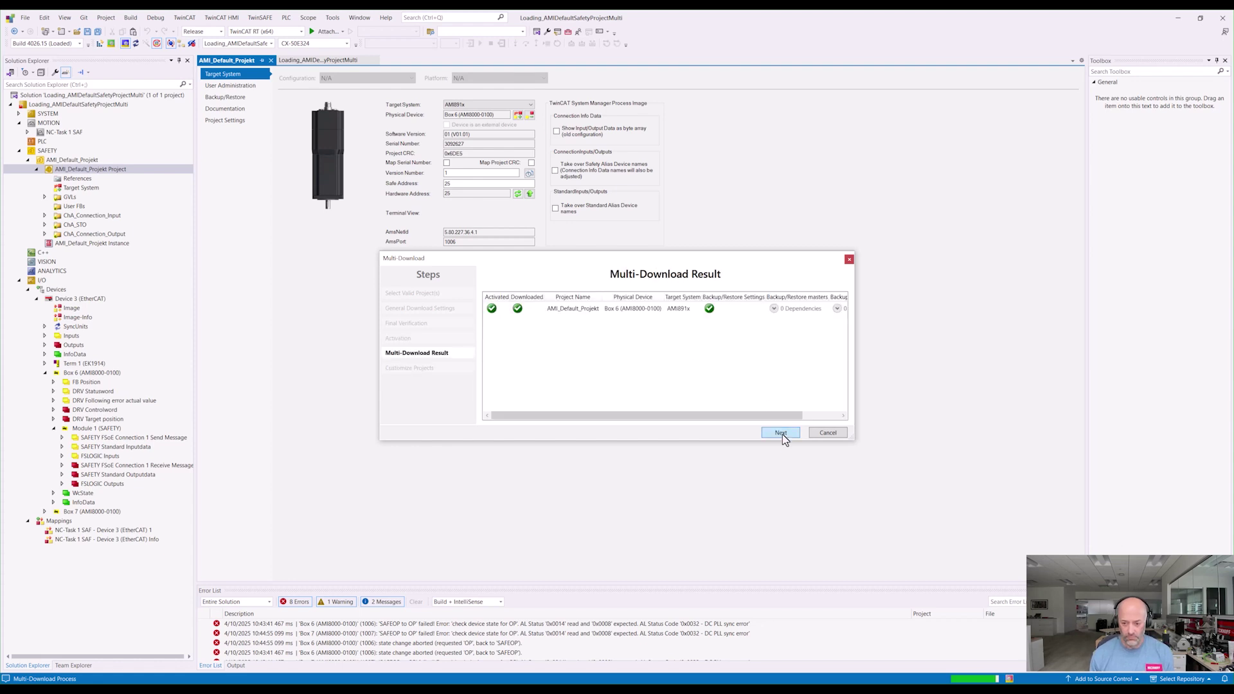
left_click(780, 433)
left_click(781, 433)
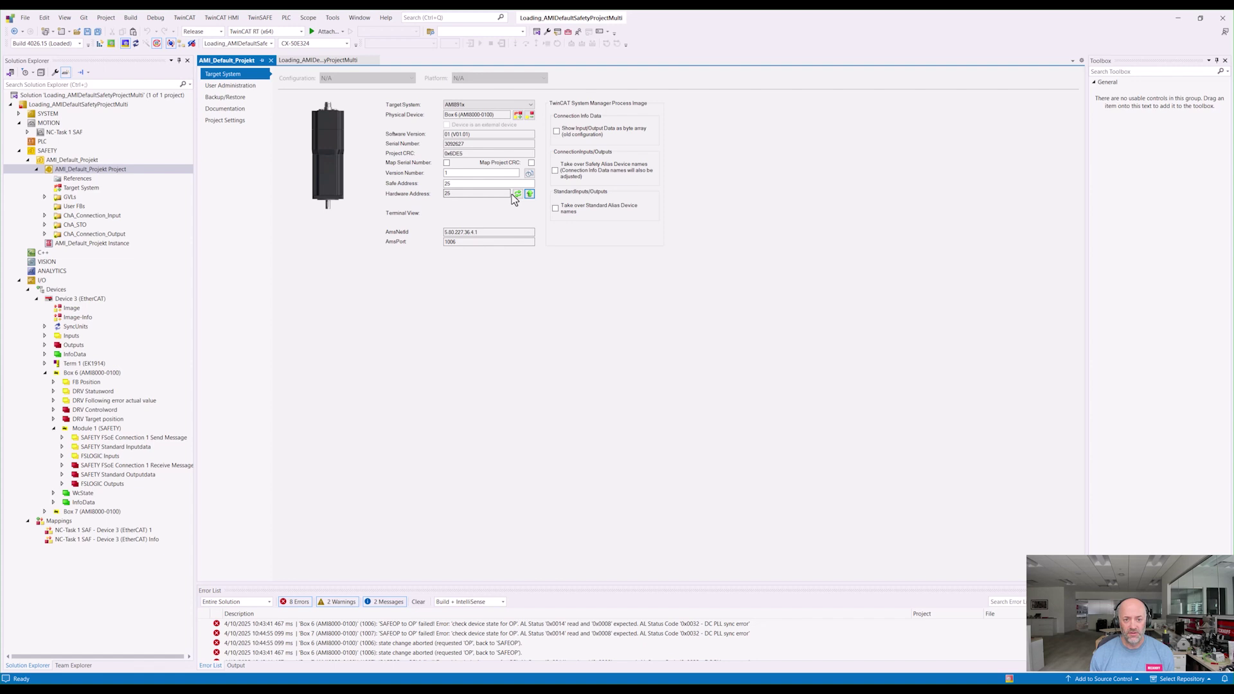
Step: Remap the AMI_Default_Projekt target to Box 7 (AMI8000-0100) and refresh hardware address 26
left_click(518, 115)
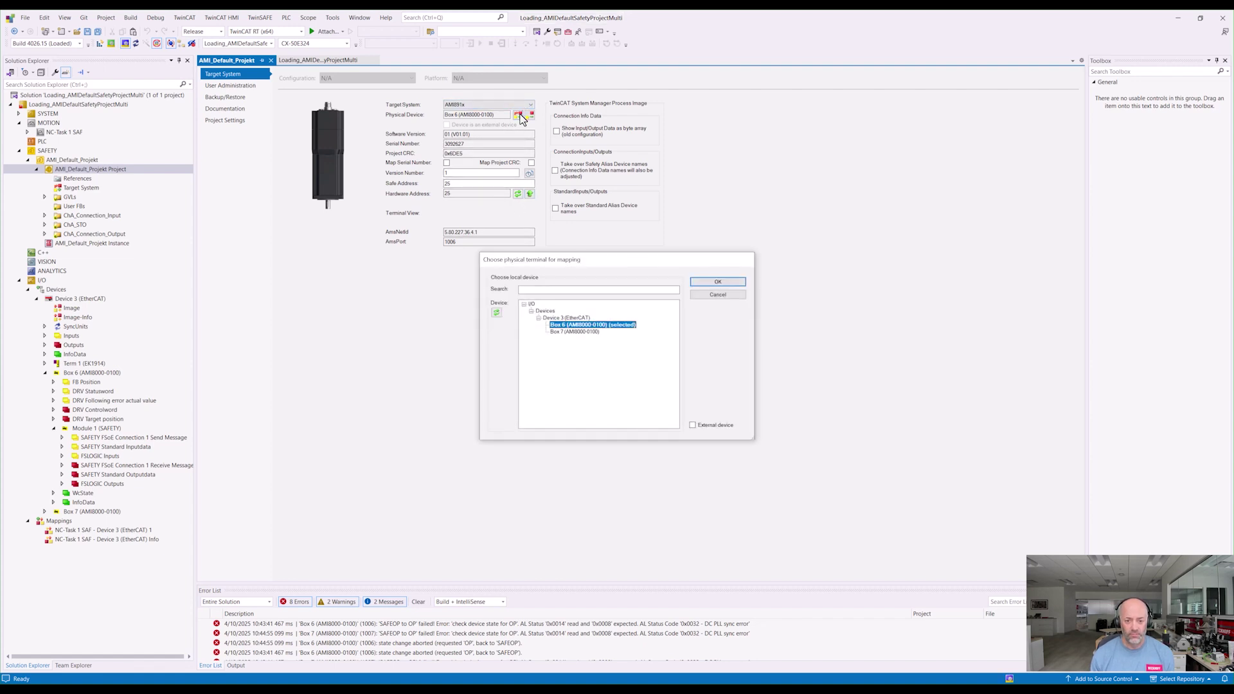
double_click(569, 334)
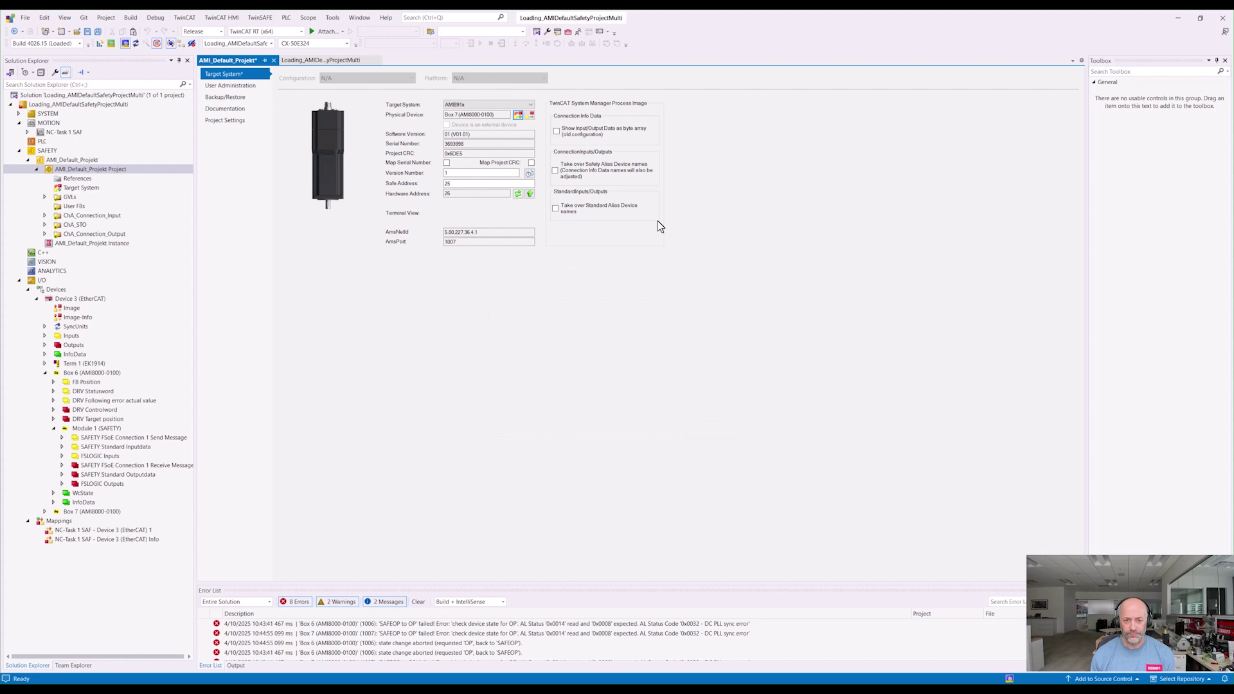
left_click(530, 194)
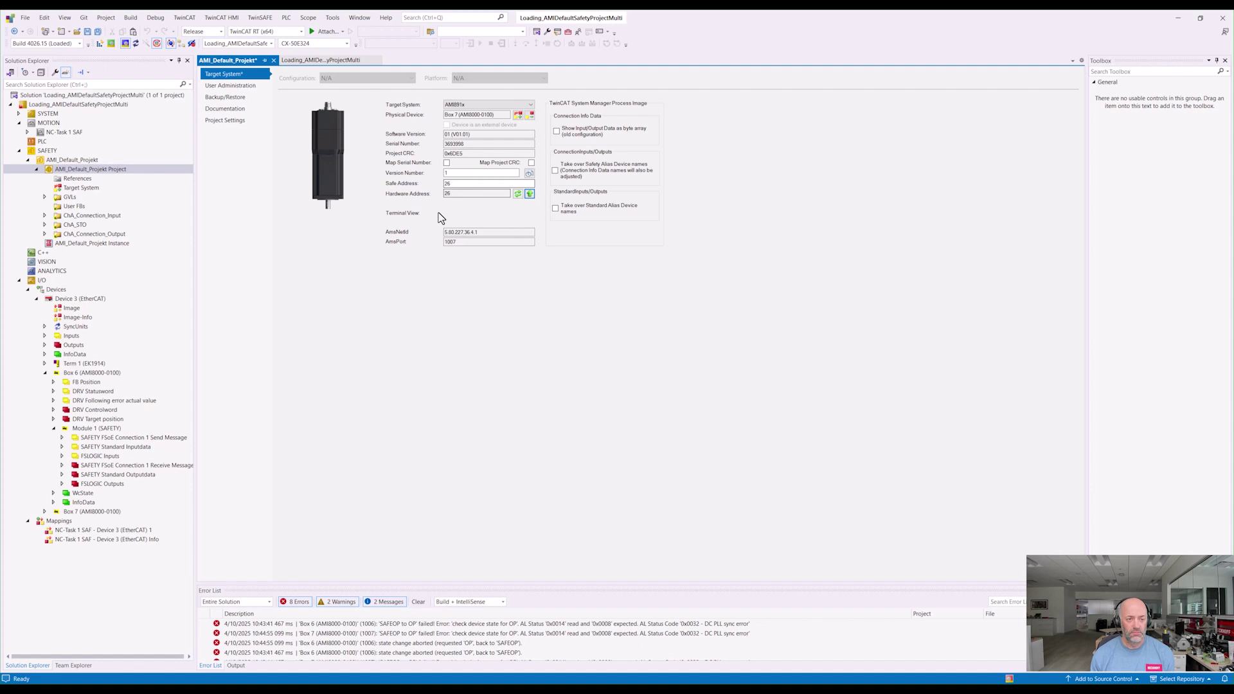
Step: Start a multi-download for Box 7, answering No to keep Box 6's process image
left_click(260, 18)
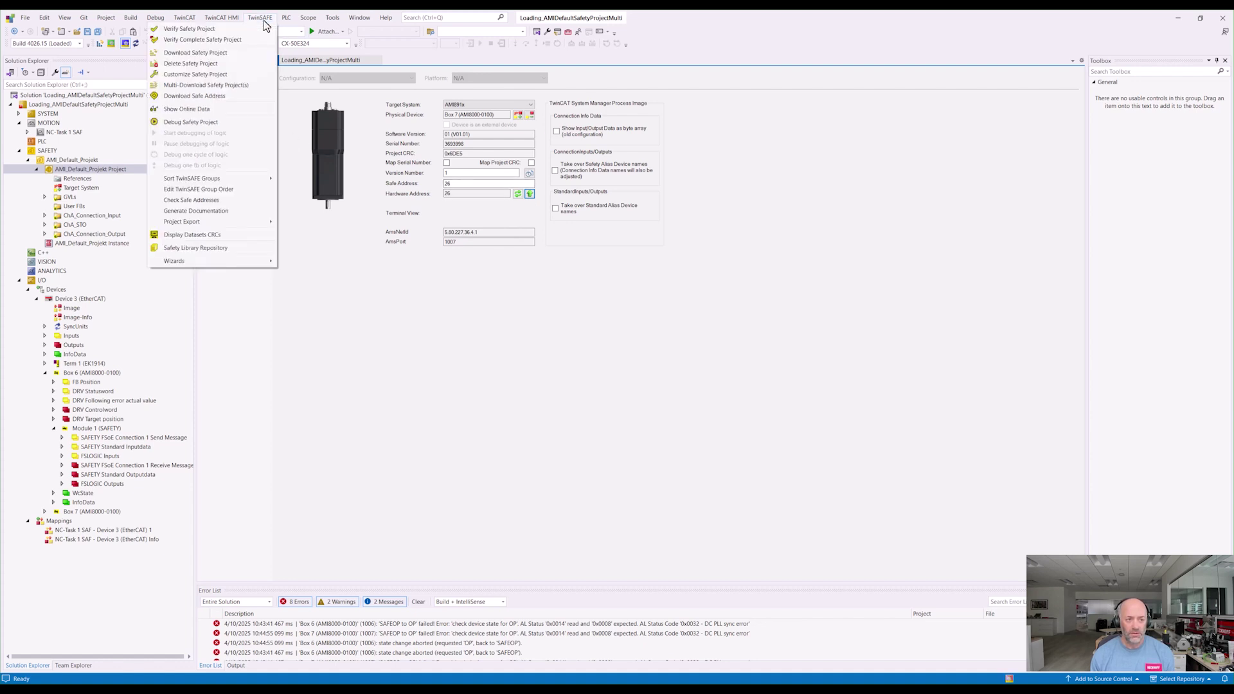
left_click(236, 89)
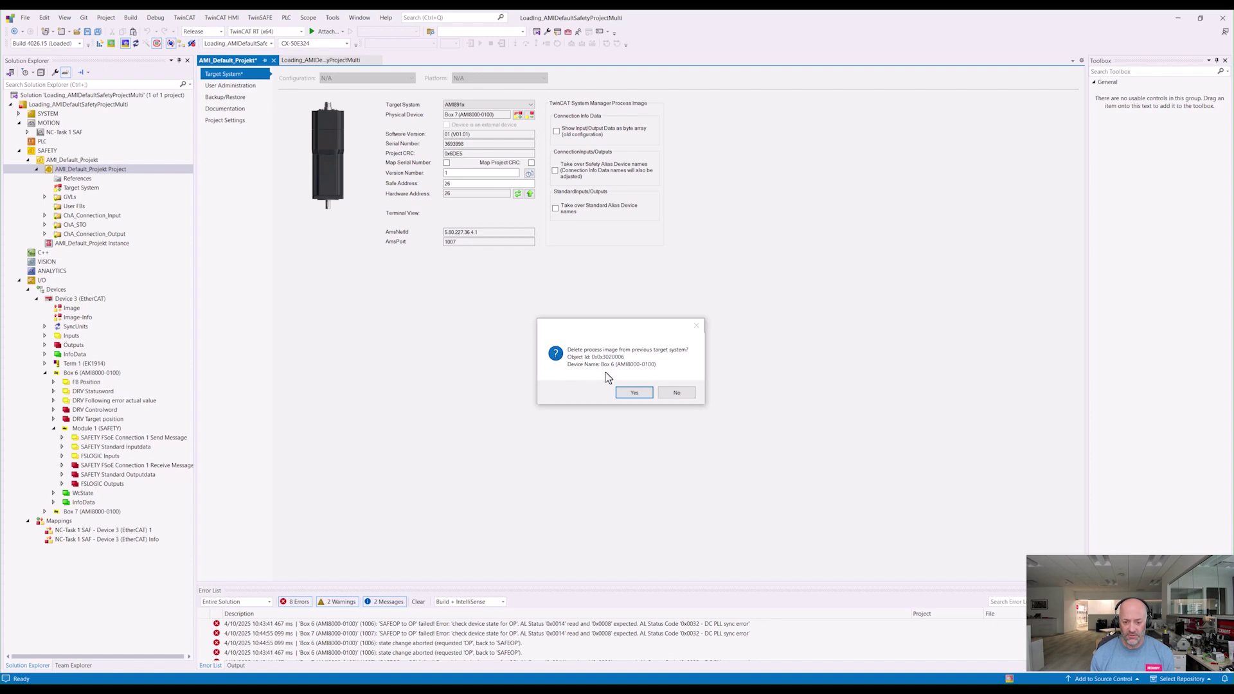
left_click(674, 393)
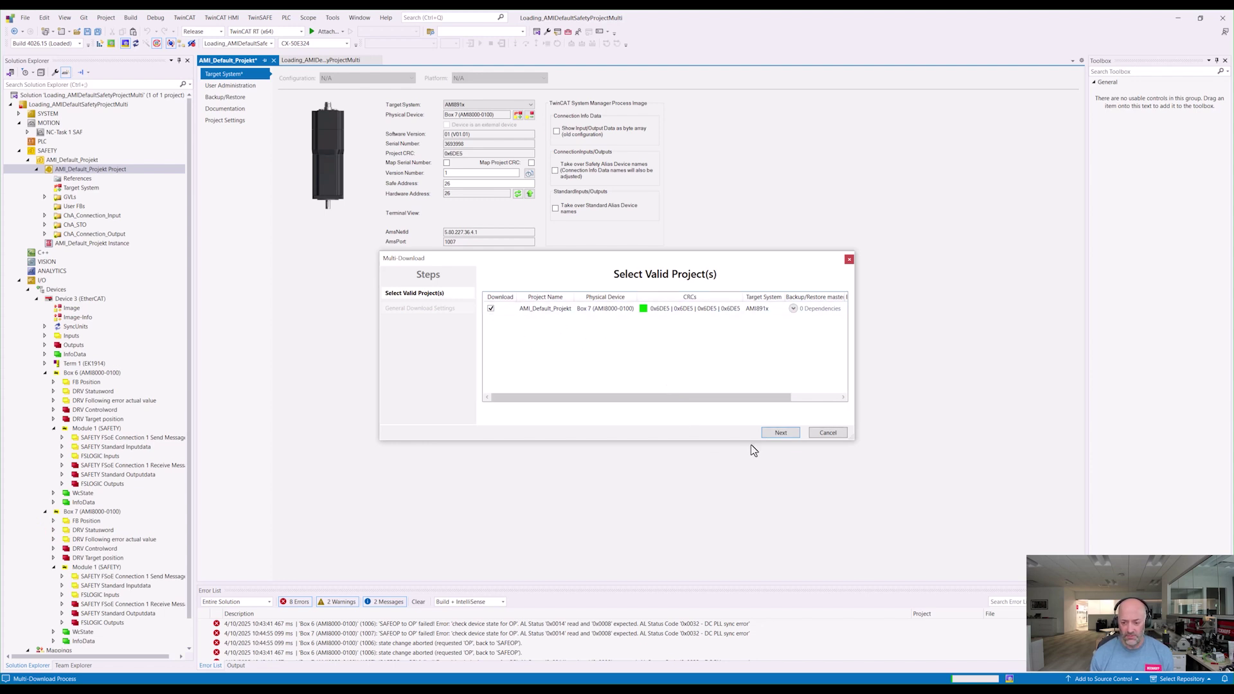
Step: Enter the download login username and password, and mark Box 7's serial number 3693998 as verified for AMI_Default_Projekt
left_click(765, 433)
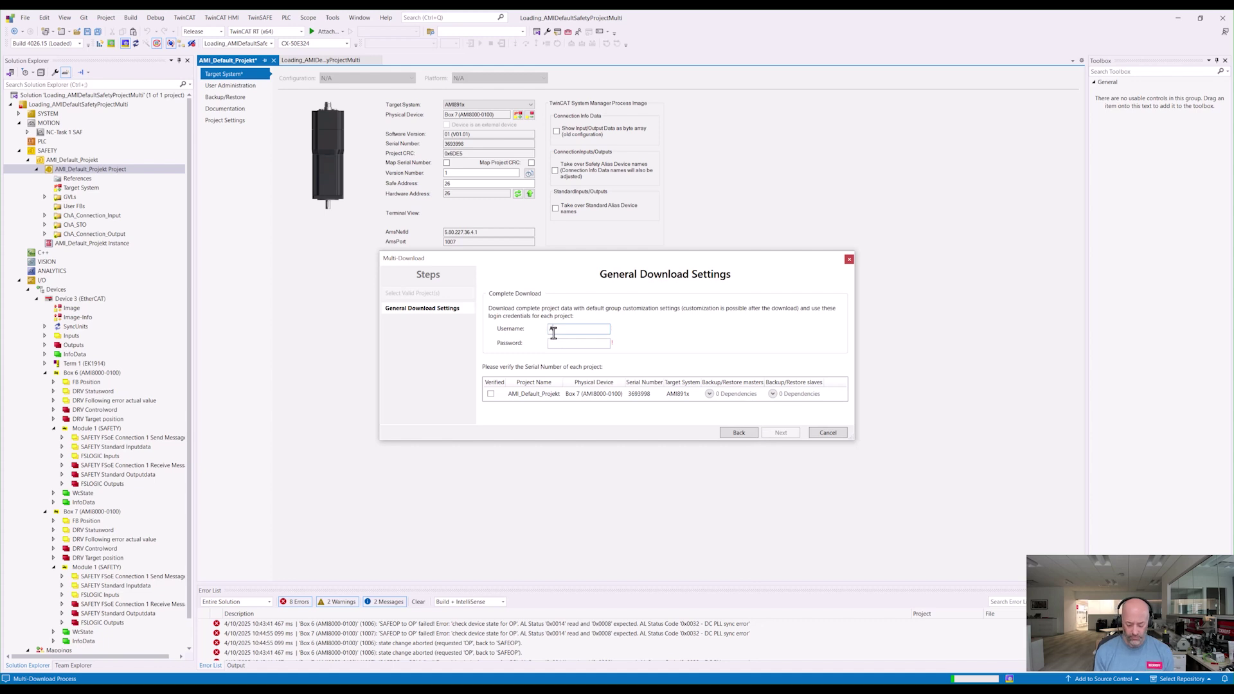
type("Administrator")
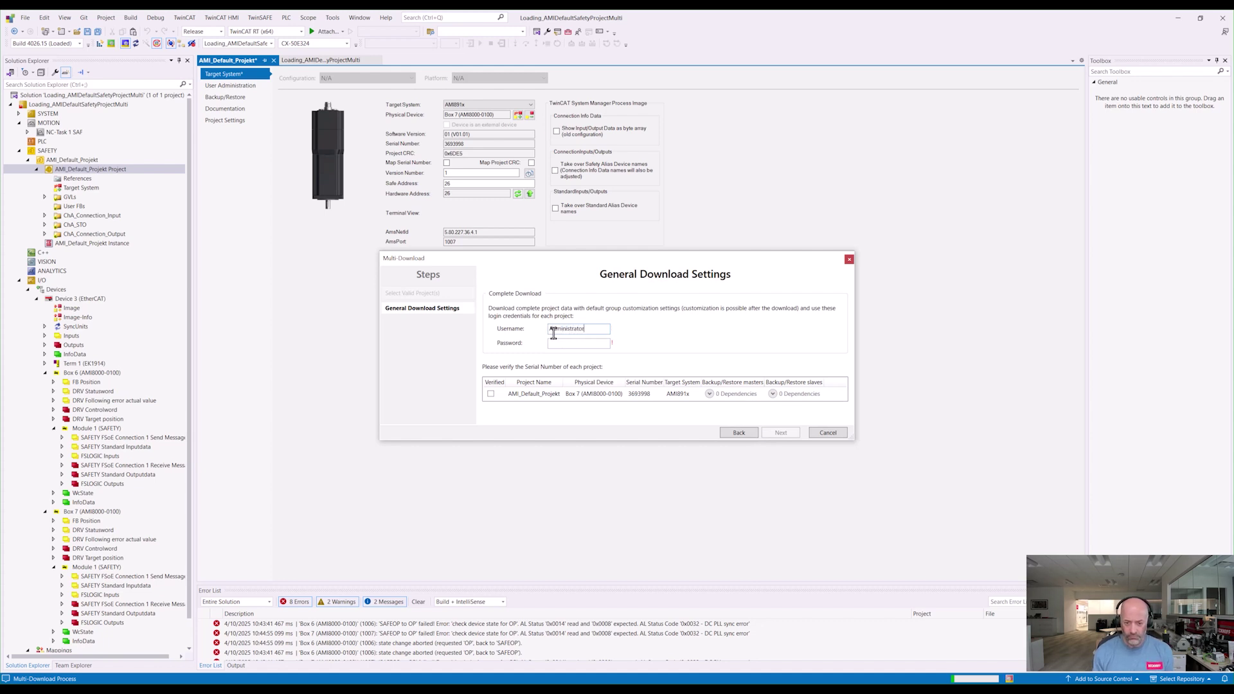
key("Tab")
type("Twin")
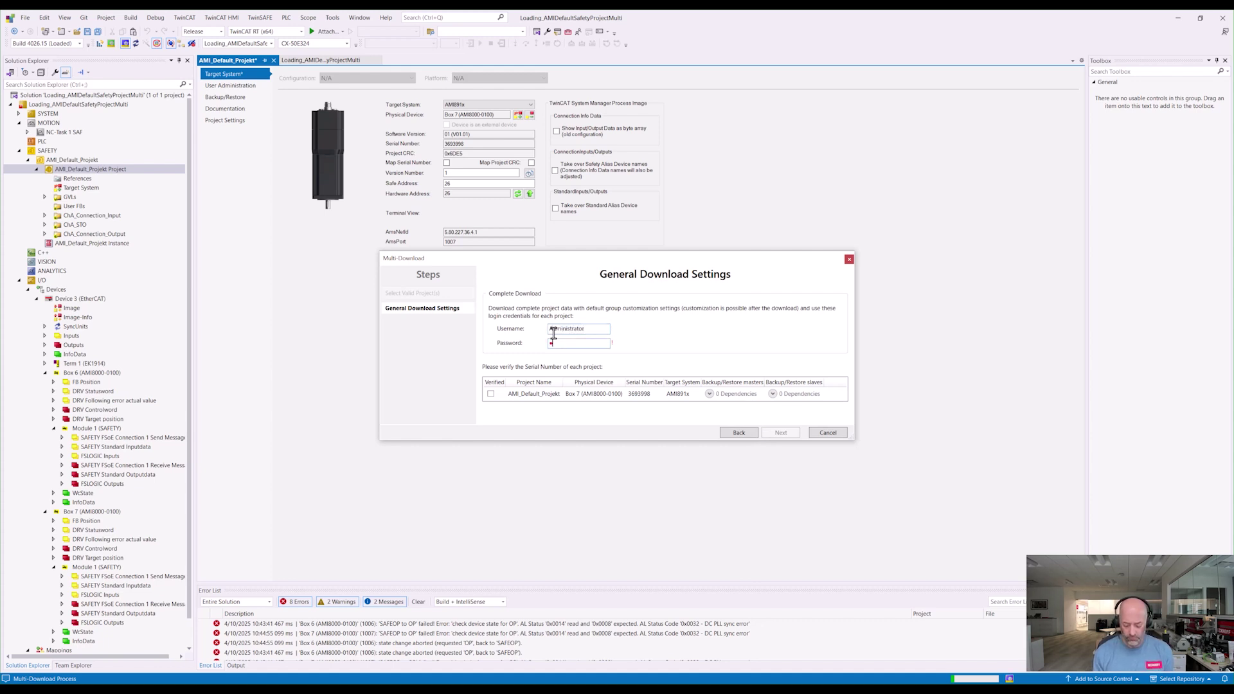
type("C")
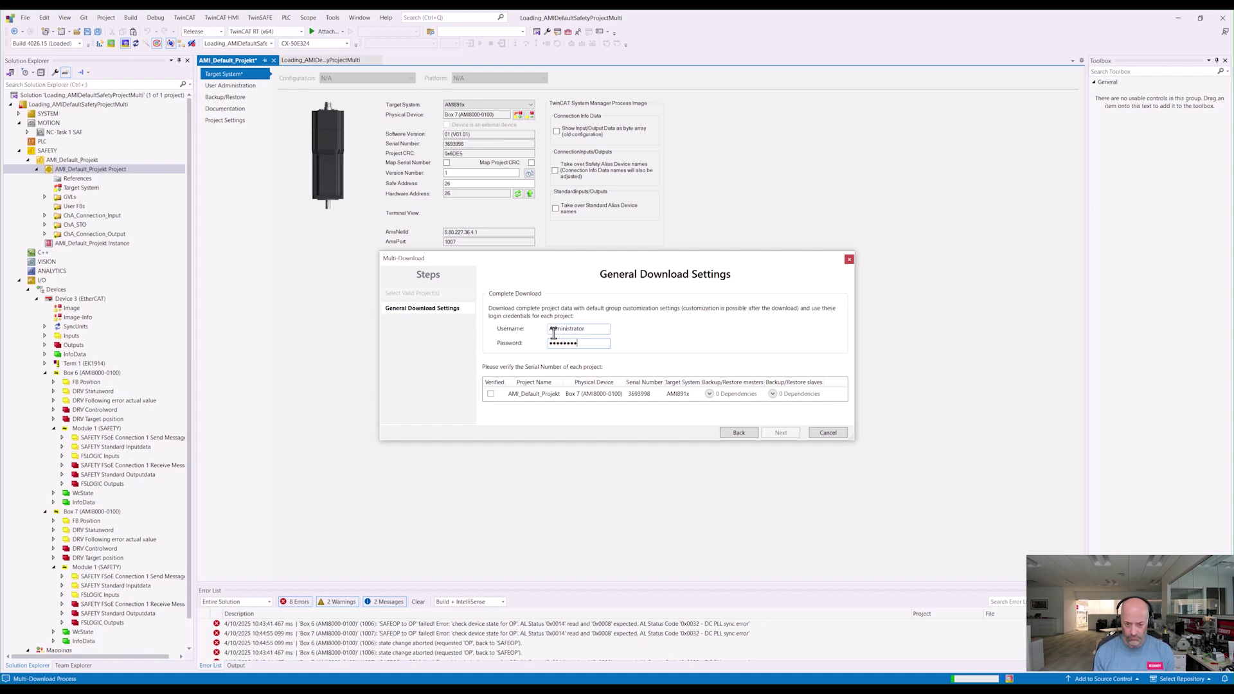
type("AFE")
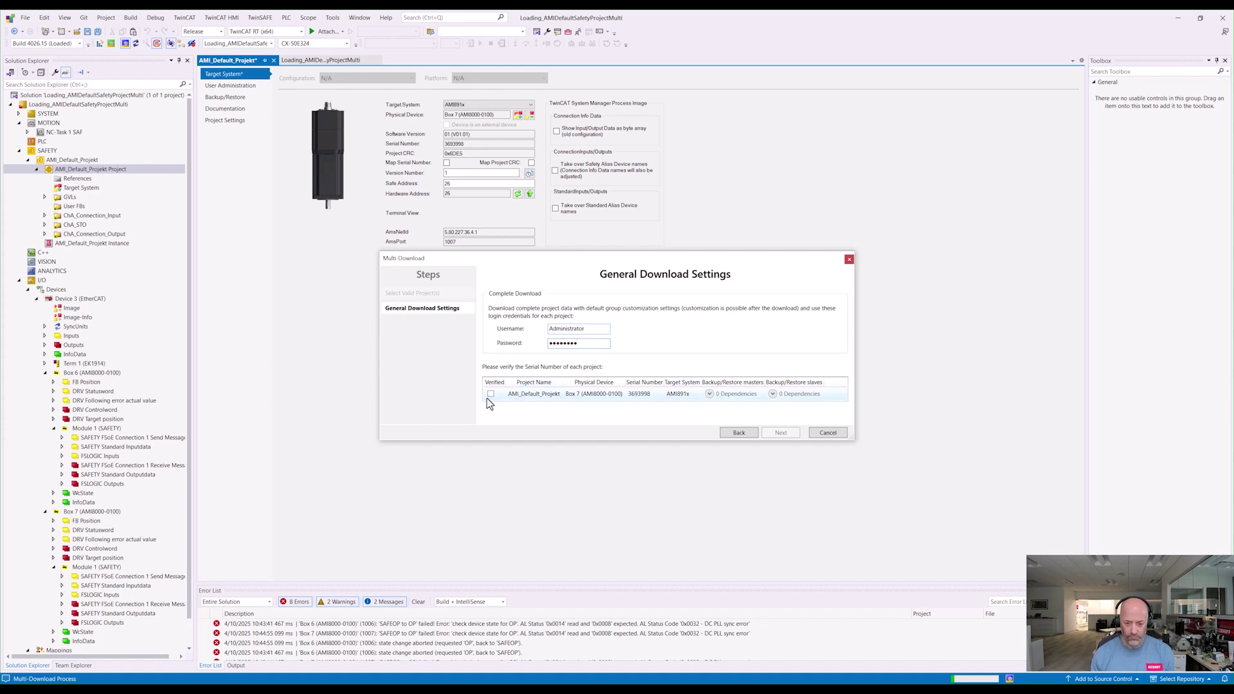
left_click(491, 394)
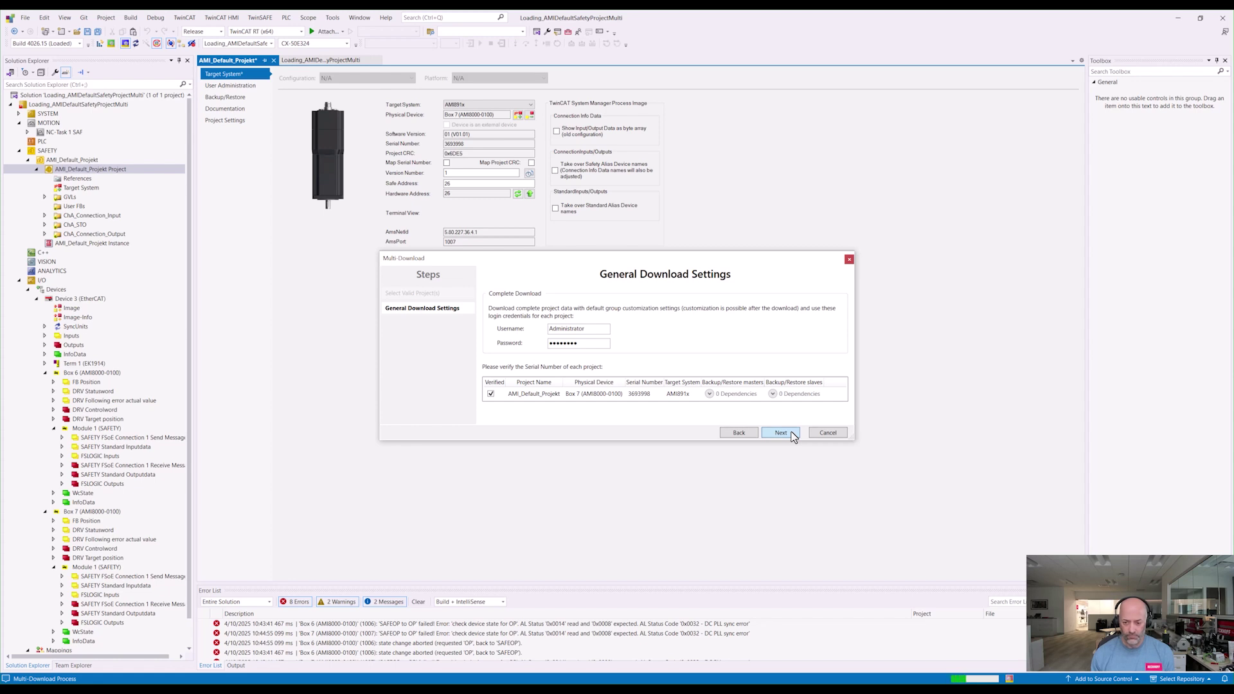
Step: Confirm the final CRC check by acknowledging the downloaded data was manually verified
left_click(780, 433)
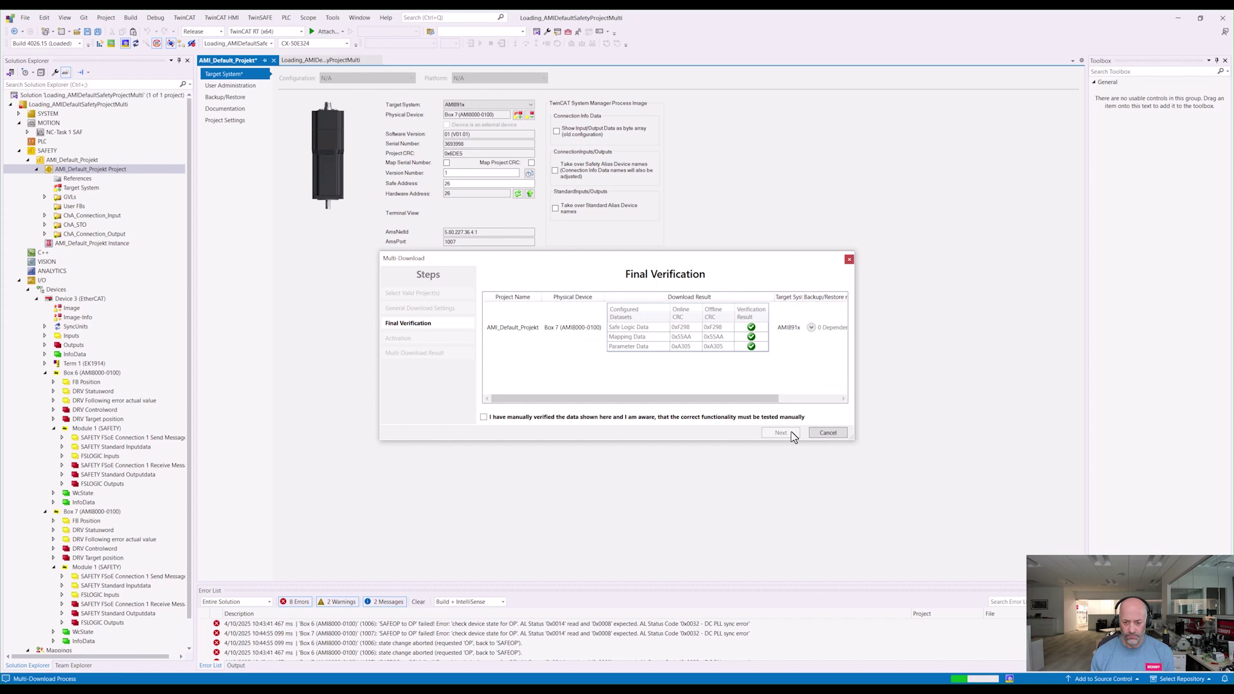
left_click(575, 419)
left_click(766, 435)
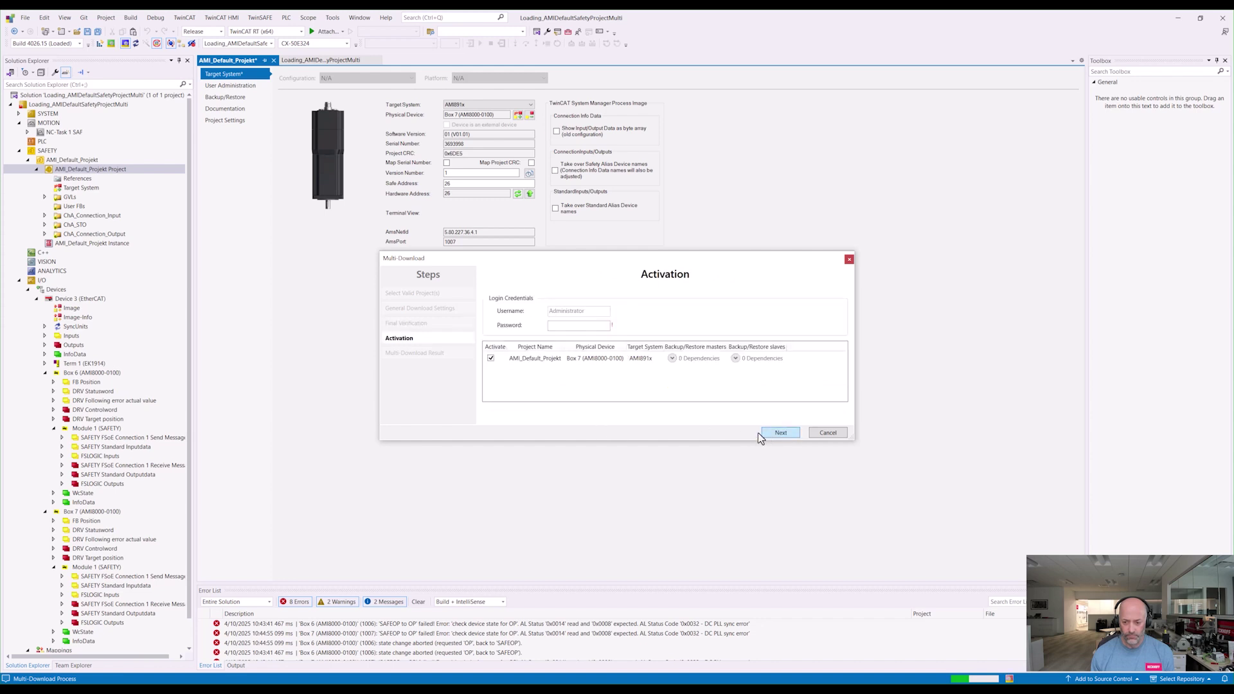
Step: Enter the activation password and finish the multi-download wizard for Box 7
type("Twin")
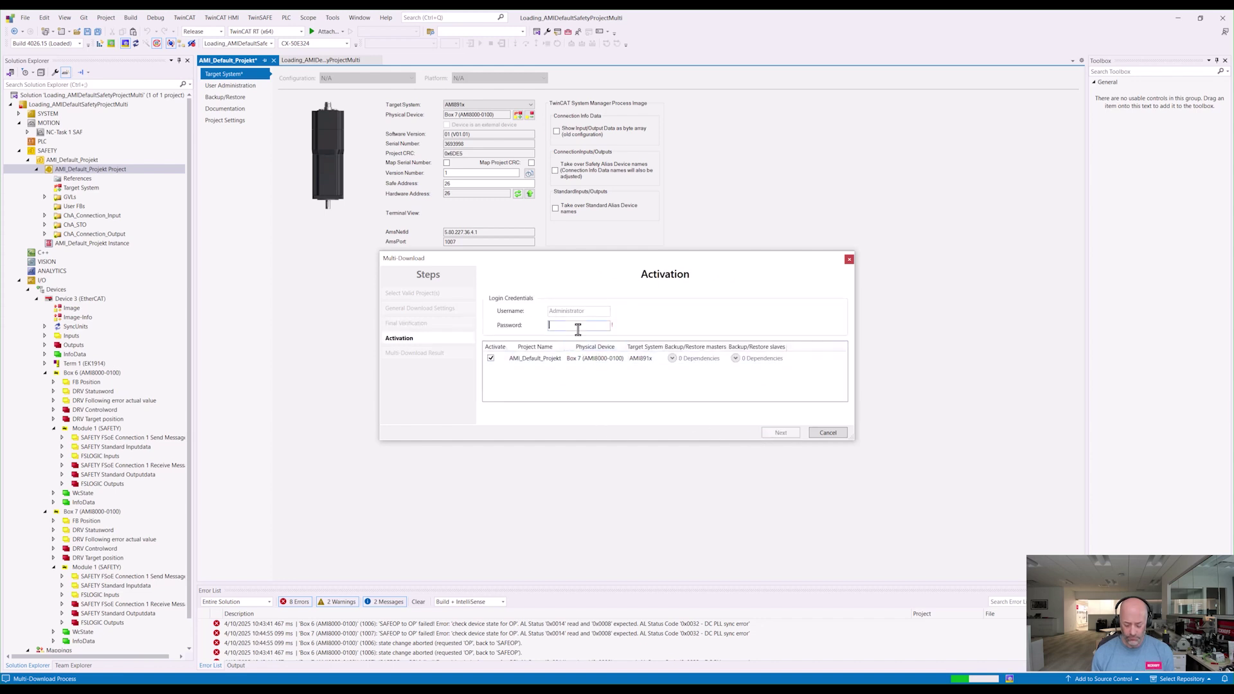
type("SAFE")
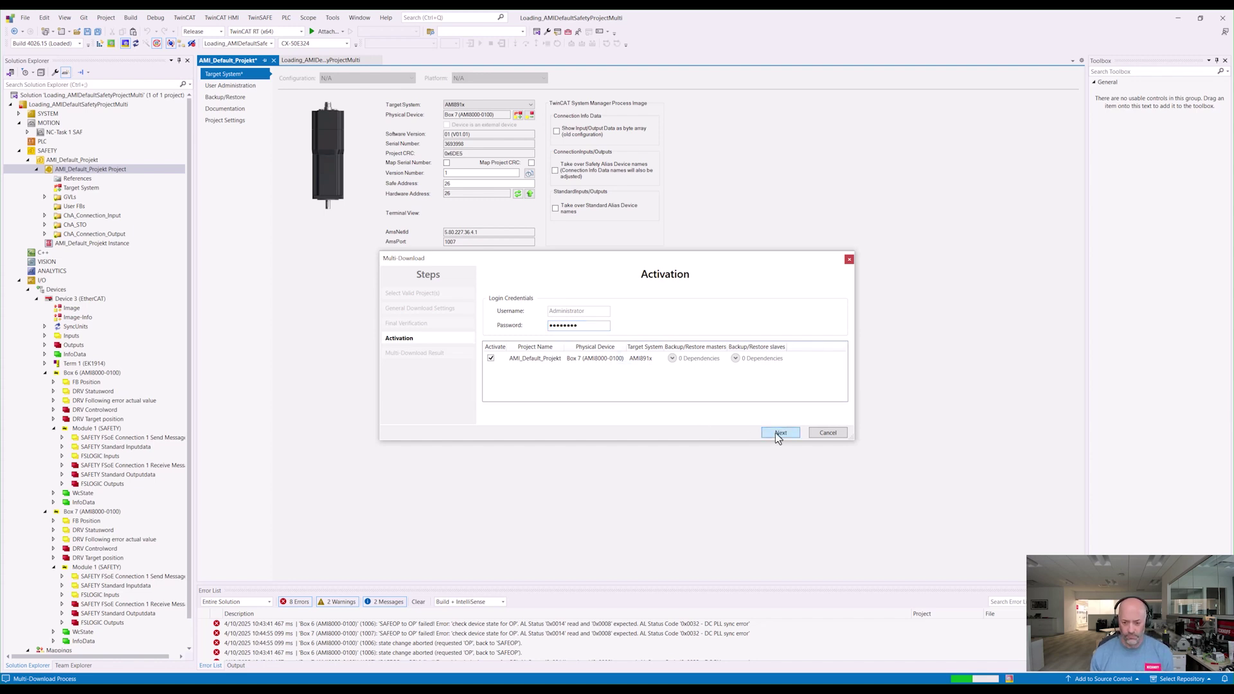
left_click(775, 433)
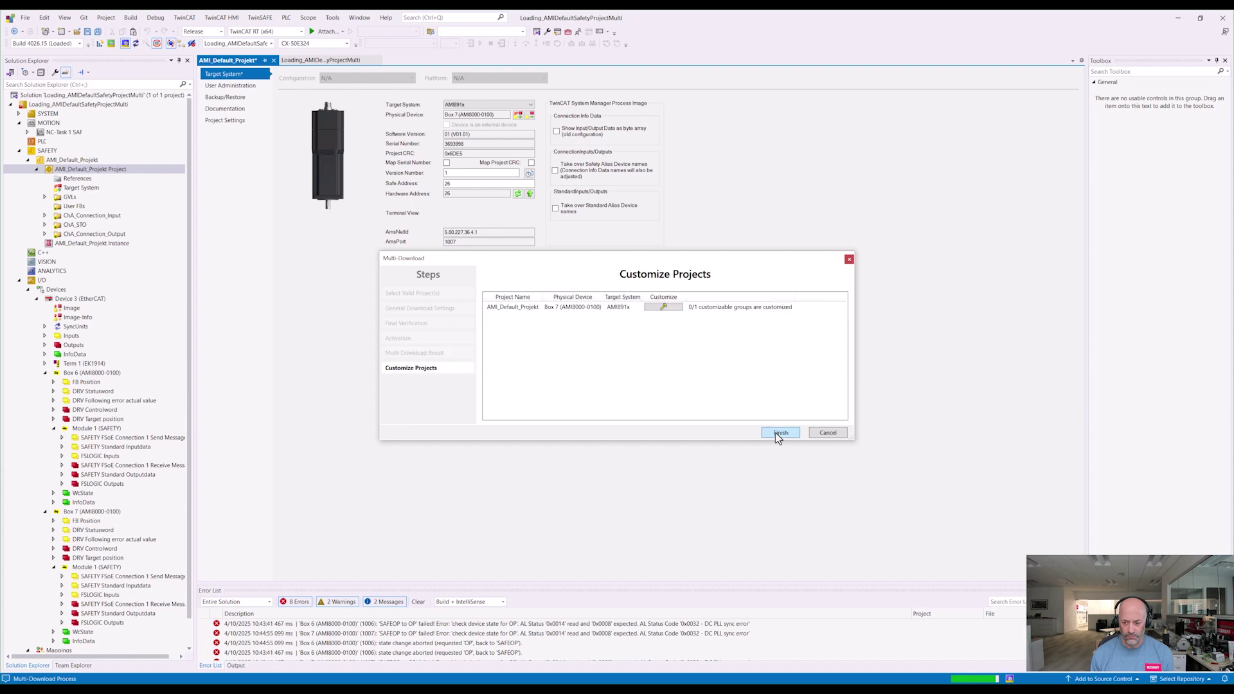
left_click(775, 433)
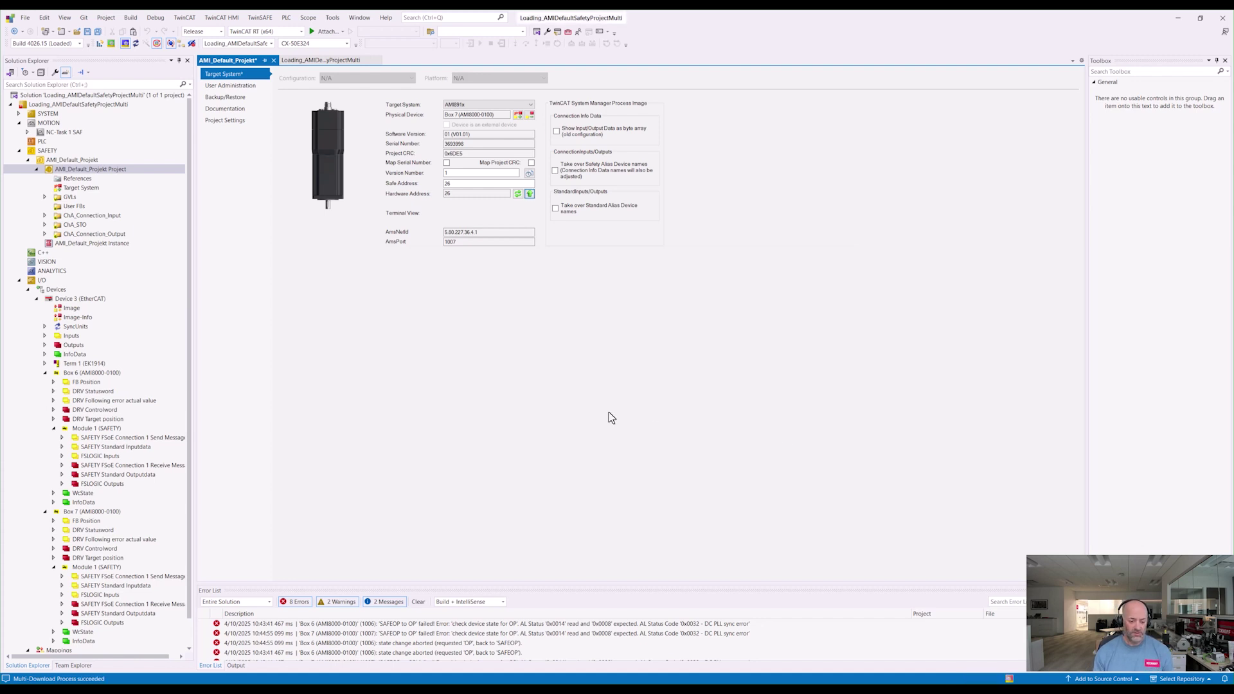